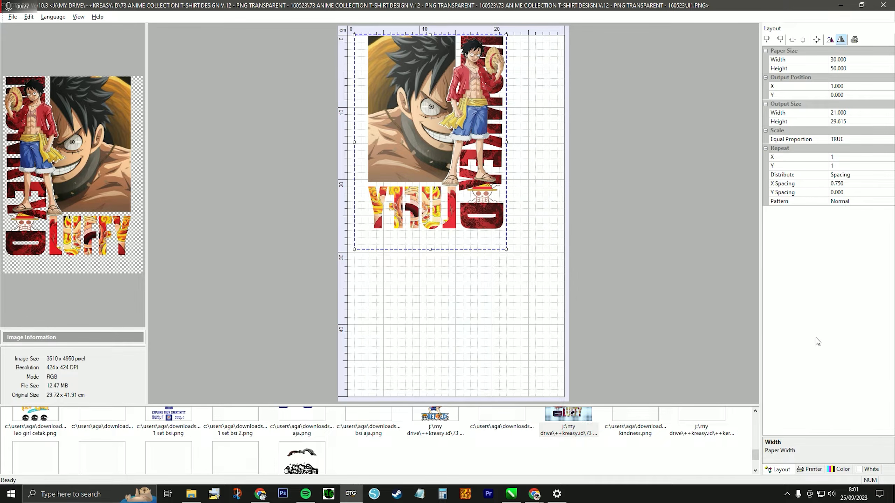
click(13, 17)
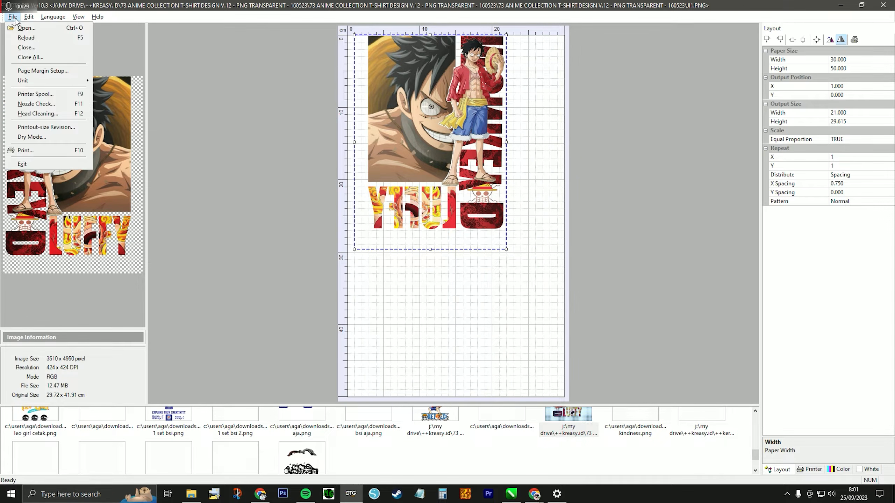
mouse_move(98, 16)
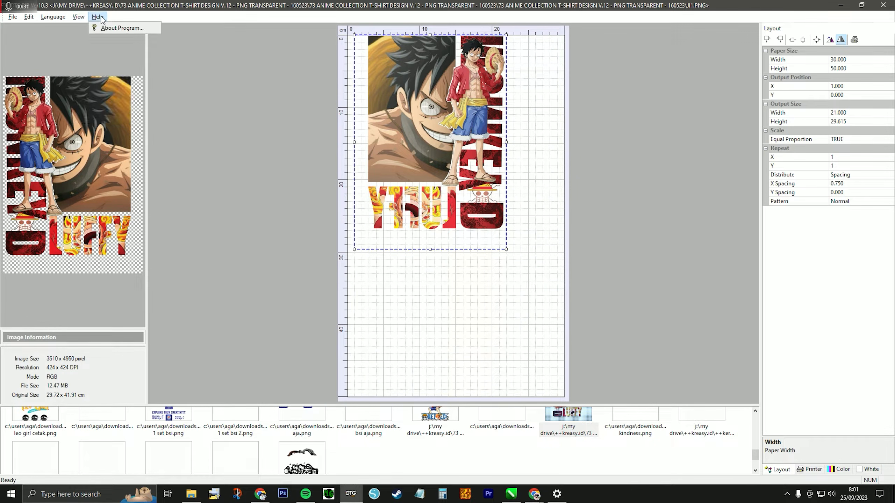
click(202, 18)
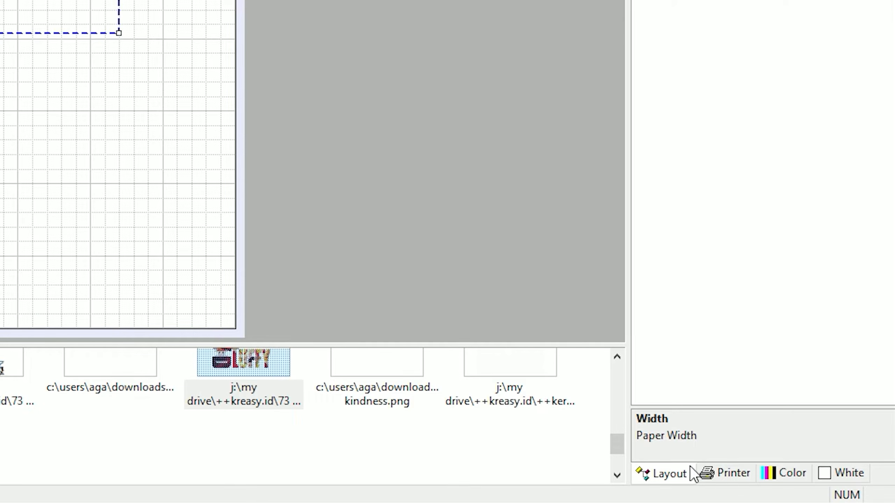
click(785, 476)
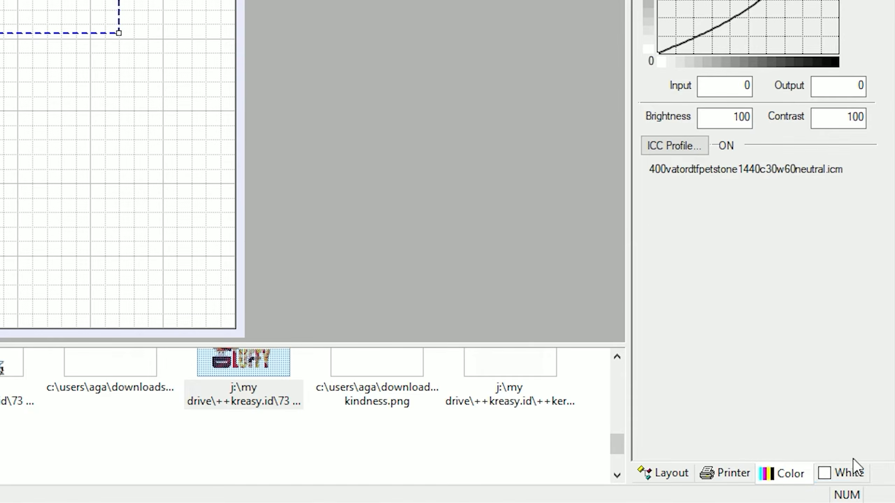
click(852, 473)
click(664, 473)
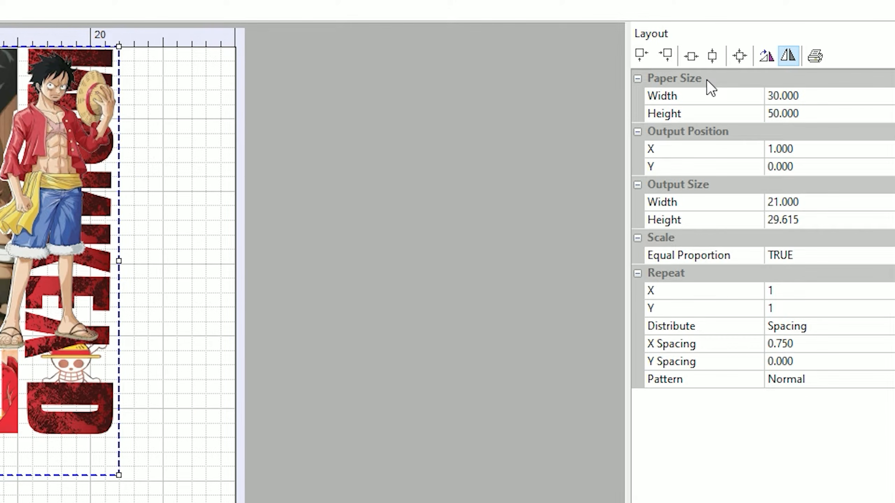
Step: Try paper heights of 30 cm and 100 cm for the print layout
click(828, 95)
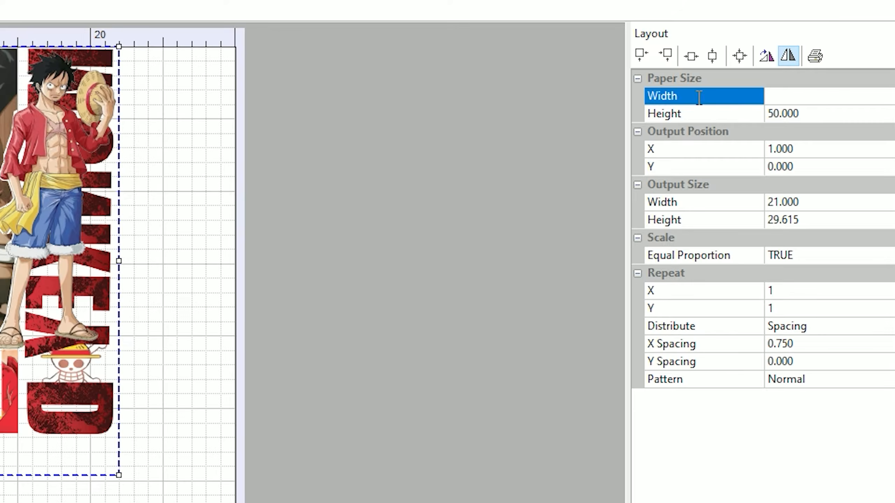
double_click(839, 62)
double_click(805, 114)
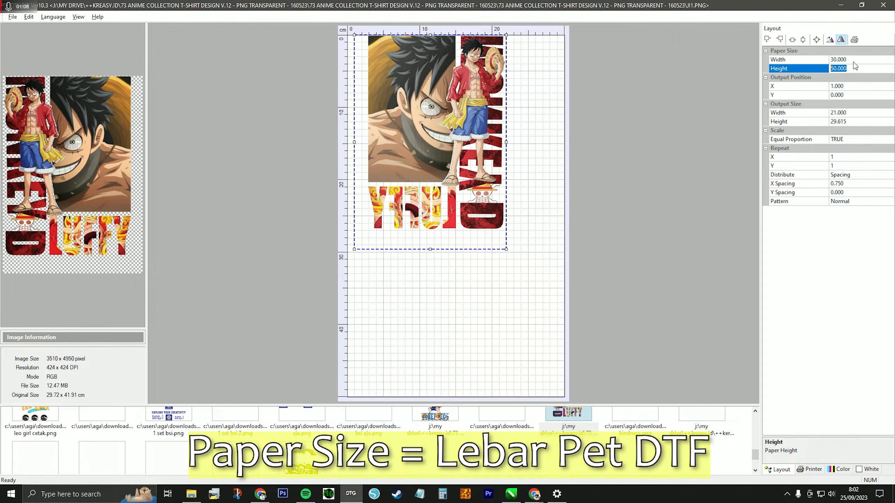
key(Return)
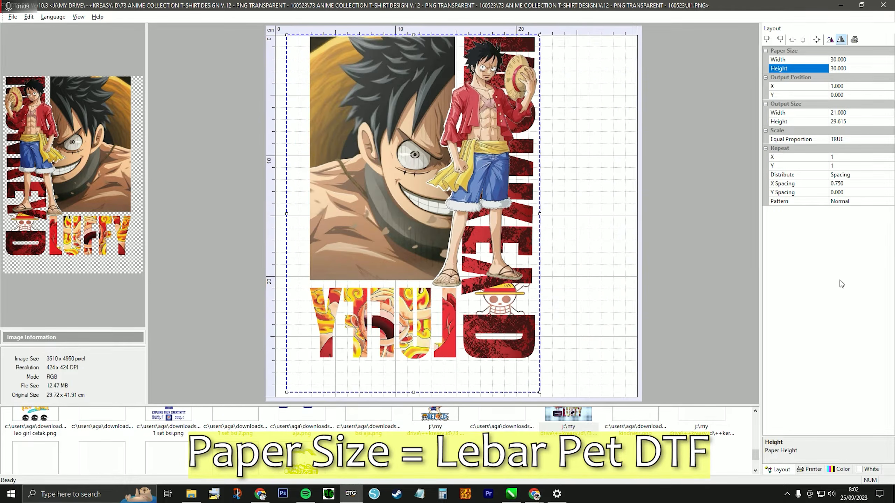
double_click(842, 68)
text(100)
key(Return)
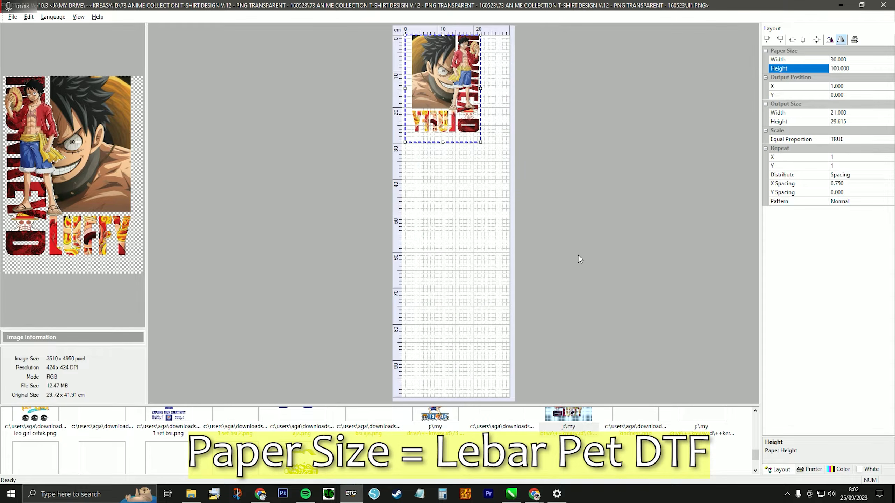
Step: Set the paper height to 50 cm
double_click(853, 71)
text(50)
key(Return)
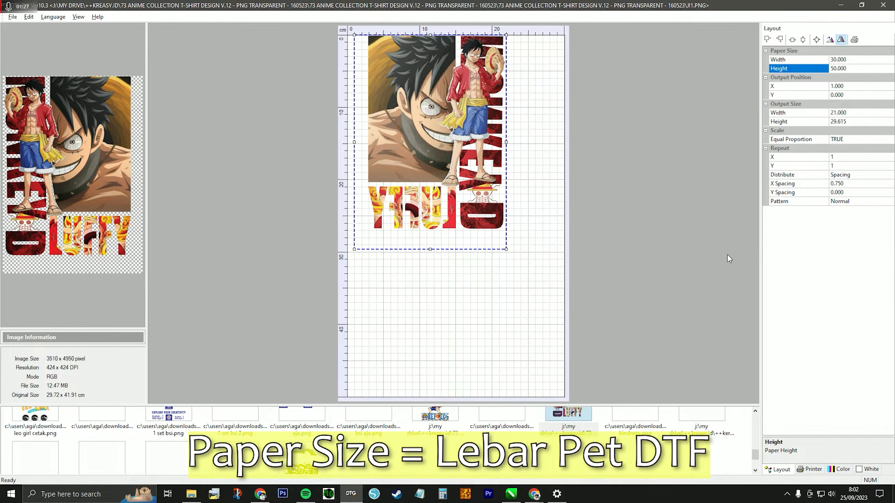
Step: Set the design's X output position to 5 cm
click(785, 86)
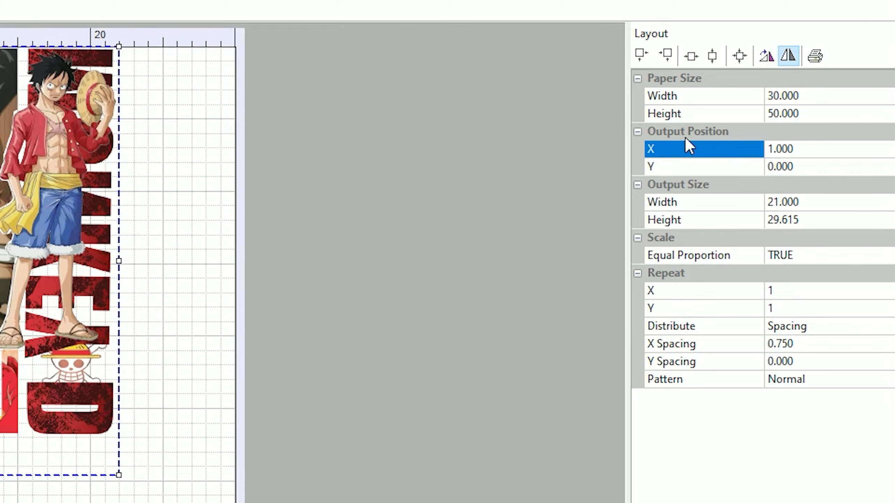
click(808, 148)
text(5)
key(Return)
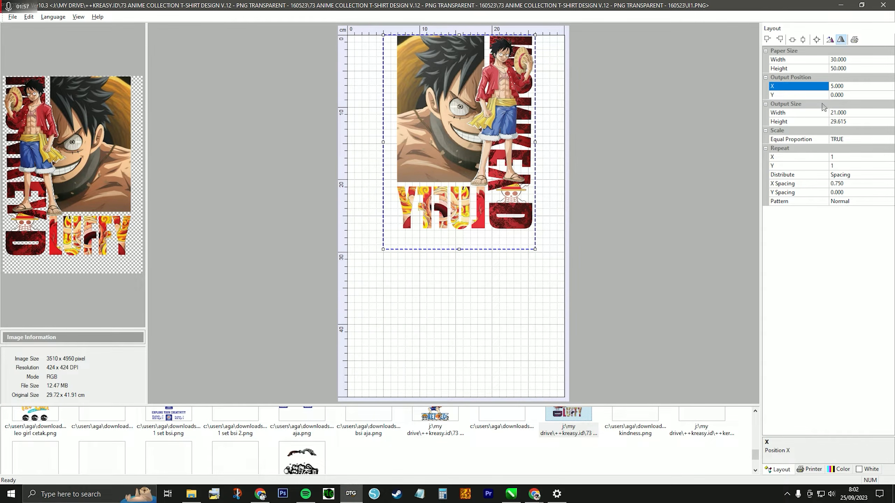
Step: Try an X output position of 0, and set it to 1 cm instead
click(842, 86)
text(0)
key(Return)
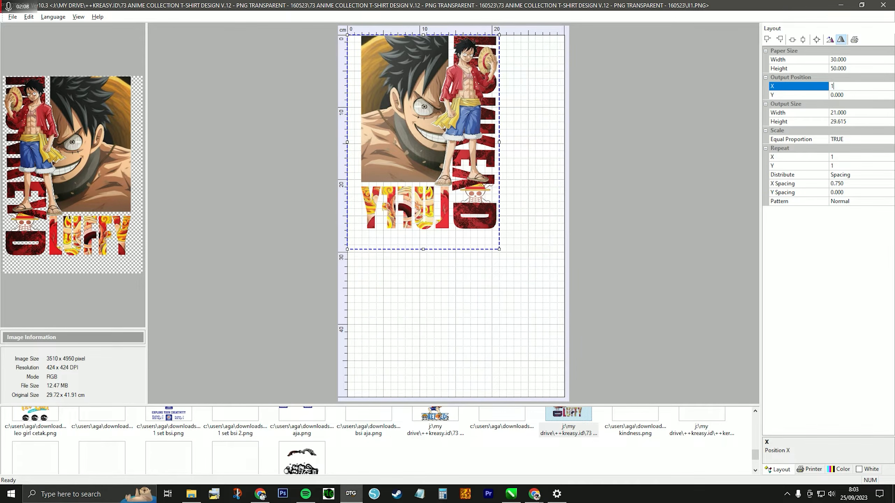
text(1)
key(Return)
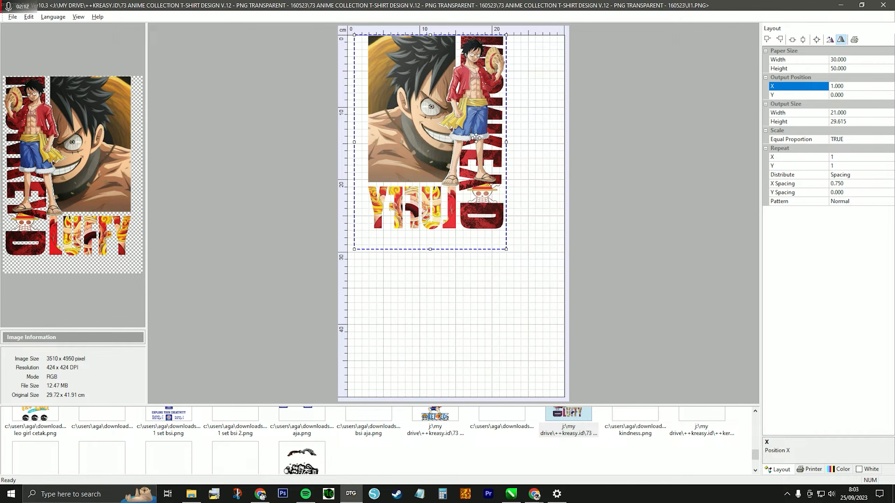
Step: Try a Y output position of 5 cm for the design, and return it to 0
click(843, 94)
click(817, 93)
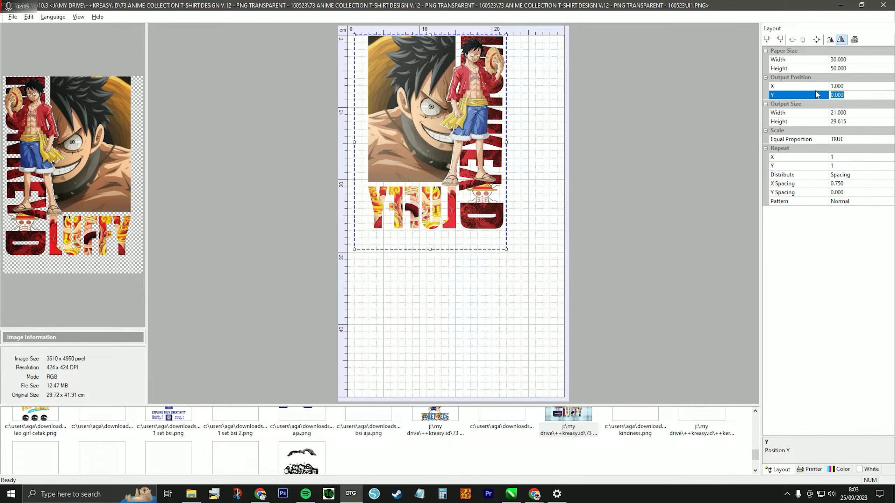
text(5)
key(Return)
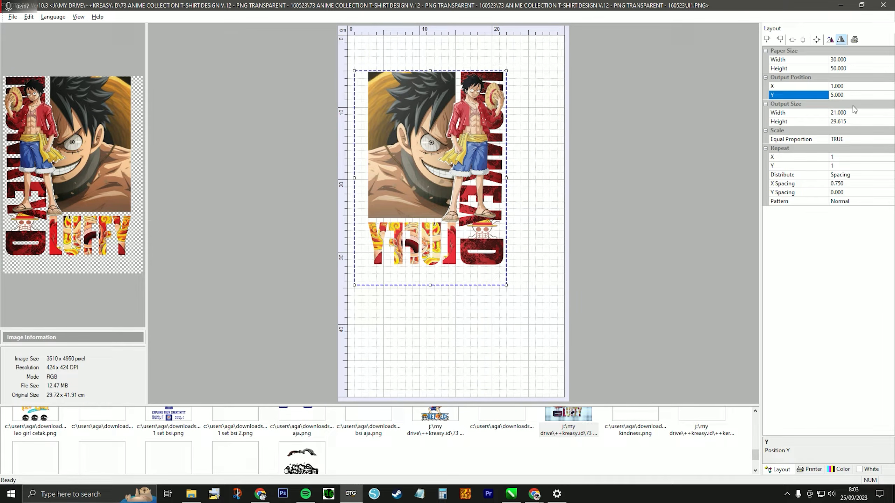
text(0)
key(Return)
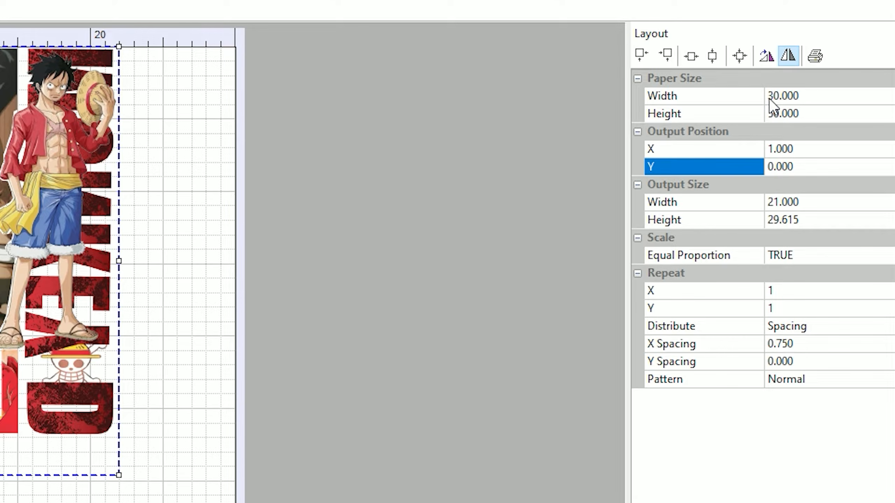
Step: Set the design's output width to 28 cm
click(742, 196)
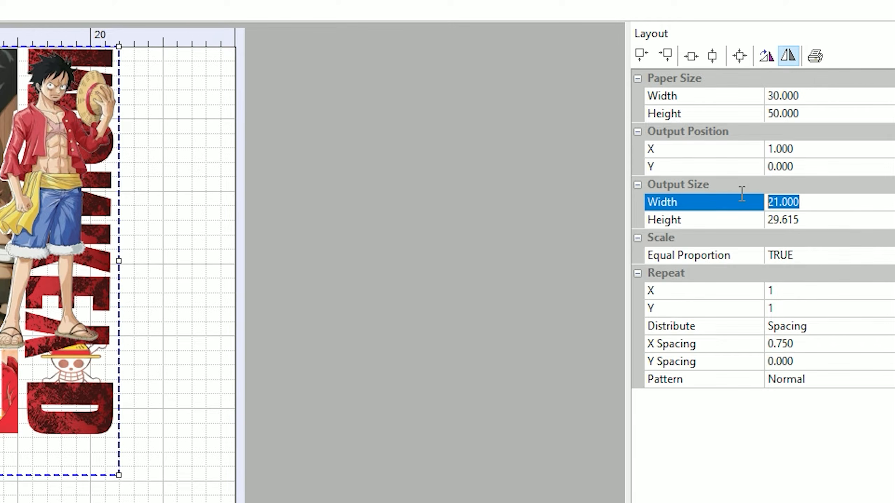
text(28)
key(Return)
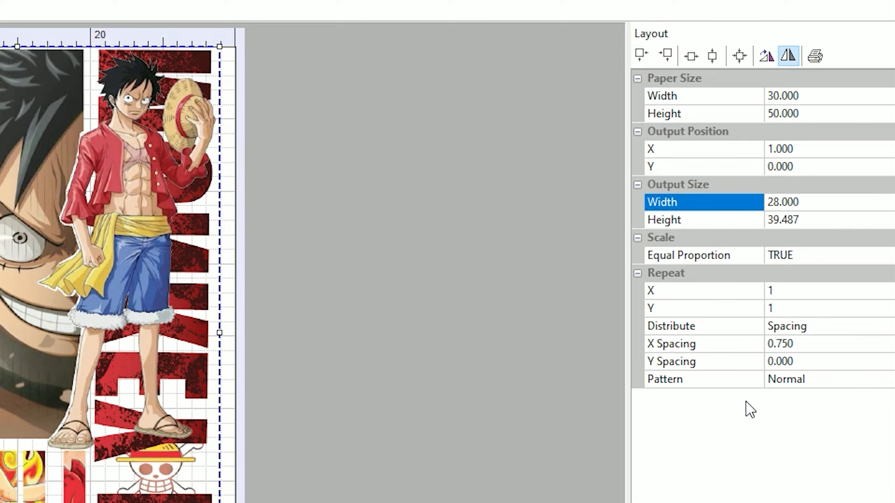
Step: Set the design's output width to 29 cm and its X output position to 0.5 cm
click(804, 201)
text(29)
key(Return)
click(758, 149)
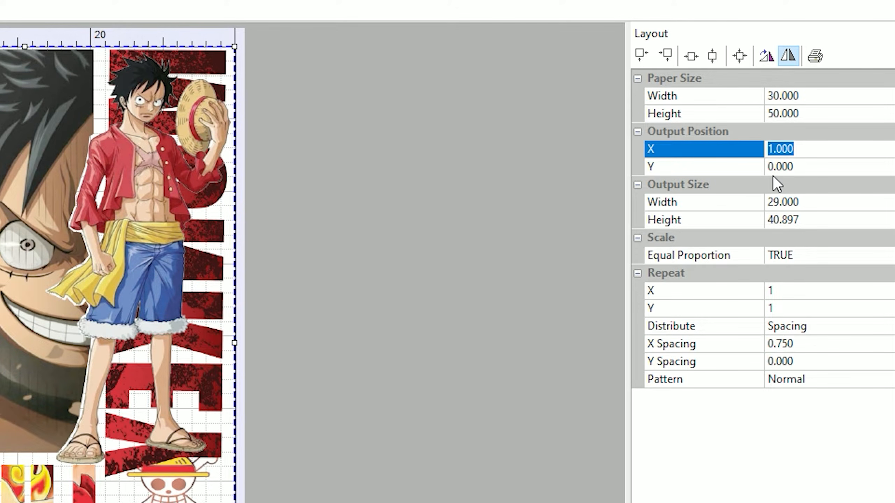
text(0.5)
key(Return)
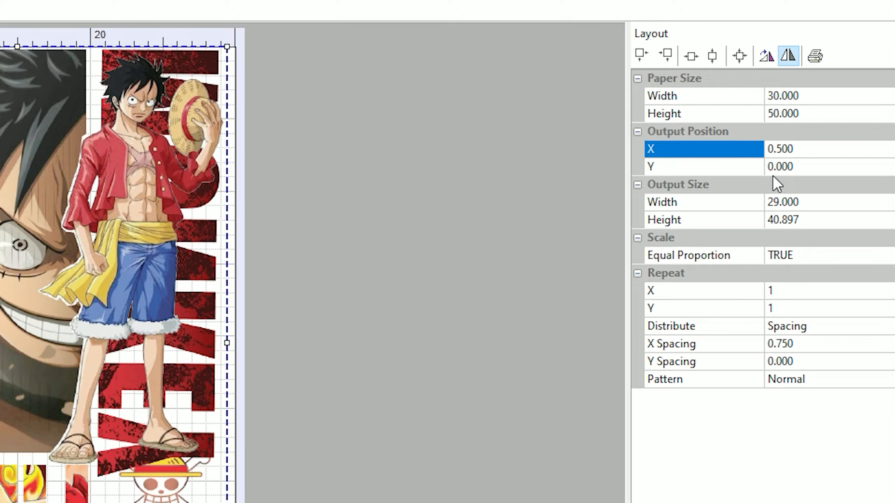
Step: Set the design's output width to 28 cm and its X output position to 1 cm
click(755, 202)
text(28)
key(Return)
click(807, 154)
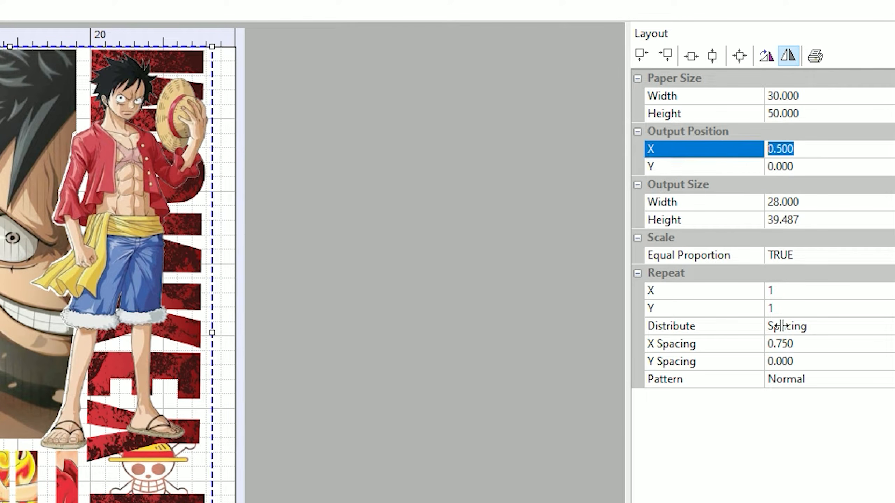
text(1)
key(Return)
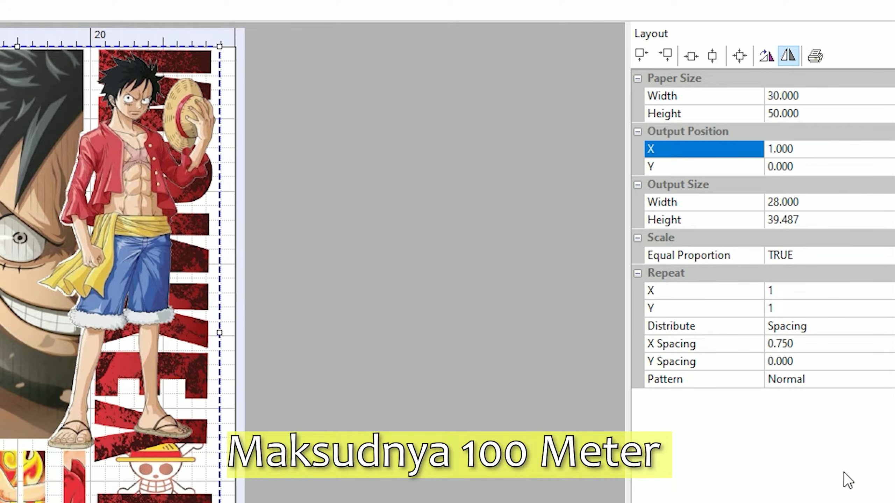
click(815, 255)
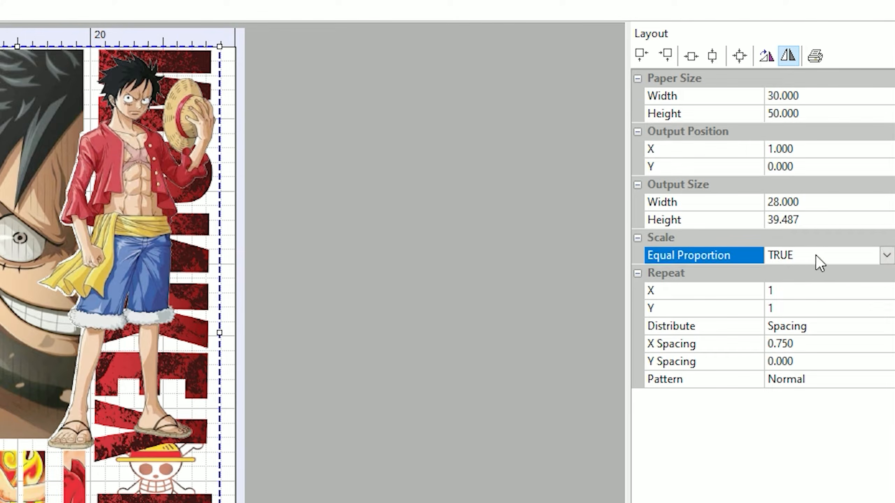
click(885, 256)
click(858, 332)
click(793, 293)
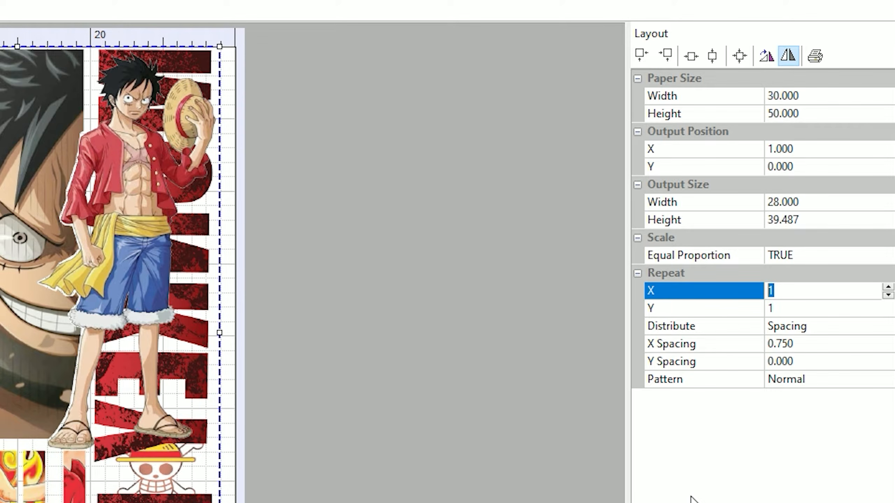
Step: Set the paper height to 100 cm
click(806, 114)
text(100)
key(Return)
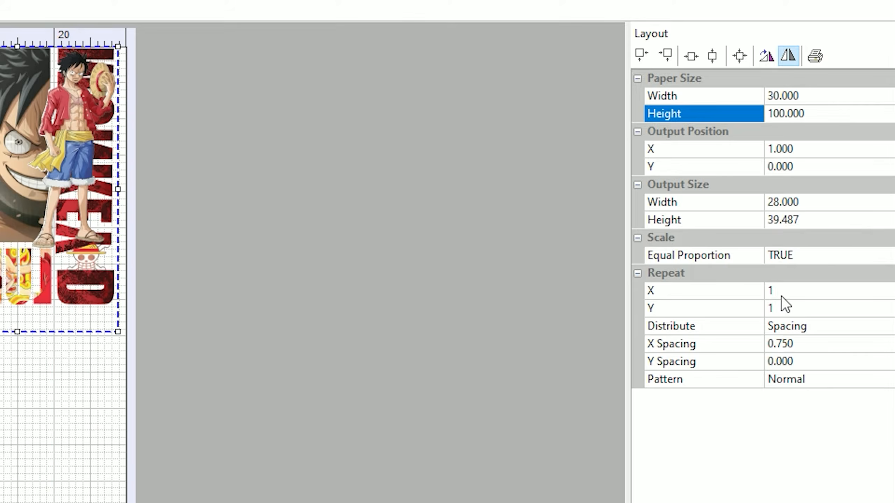
Step: Try repeating the design twice horizontally, and return the X repeat count to 1
click(726, 291)
text(2)
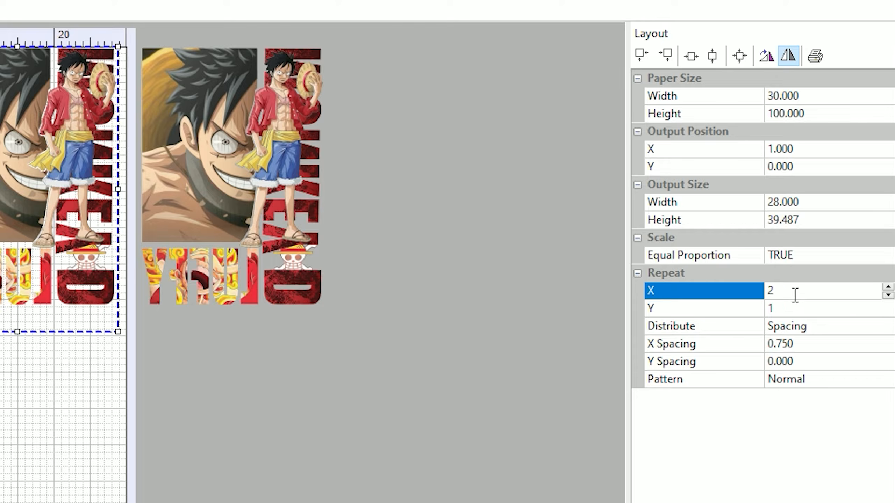
drag(787, 291, 706, 296)
text(1)
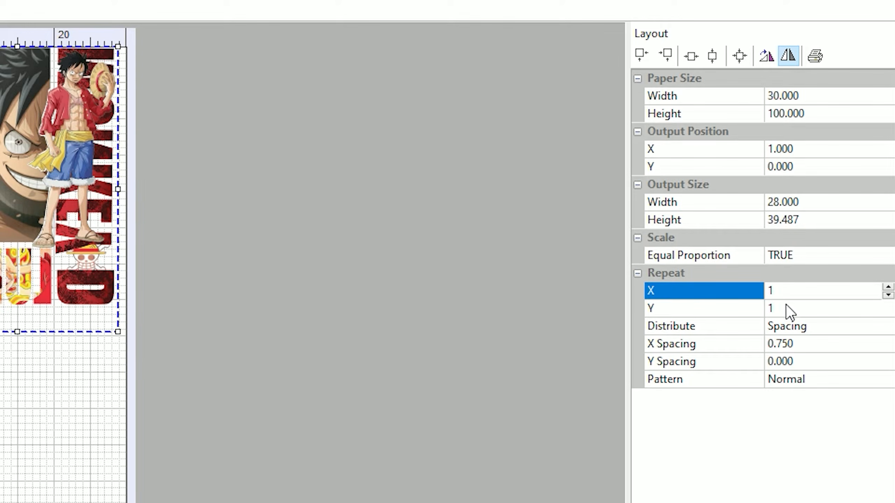
Step: Repeat the design vertically with a Y repeat count of 3
click(787, 306)
text(2)
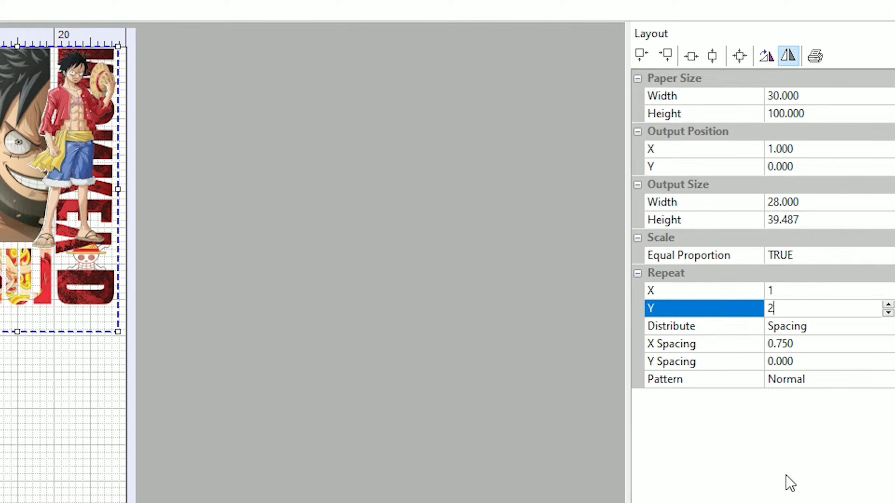
key(BackSpace)
text(3)
key(Return)
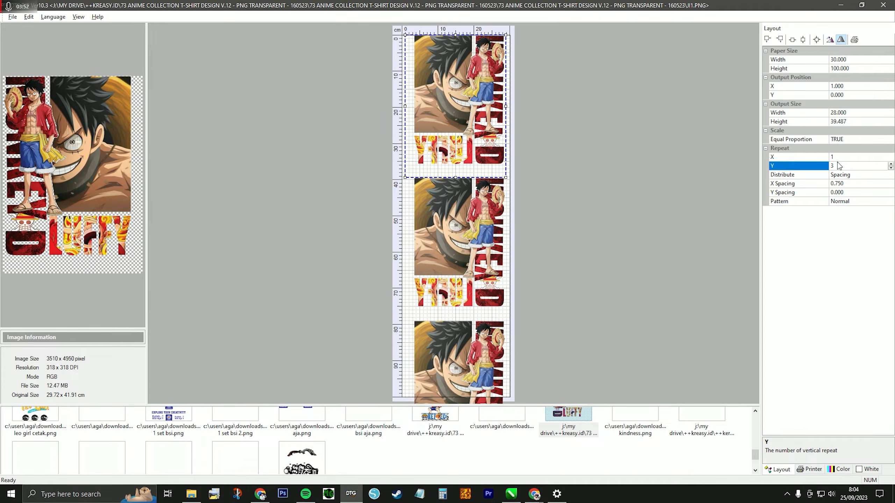
Step: Set the design's vertical (Y) repeat count to 2
key(BackSpace)
text(2)
key(Return)
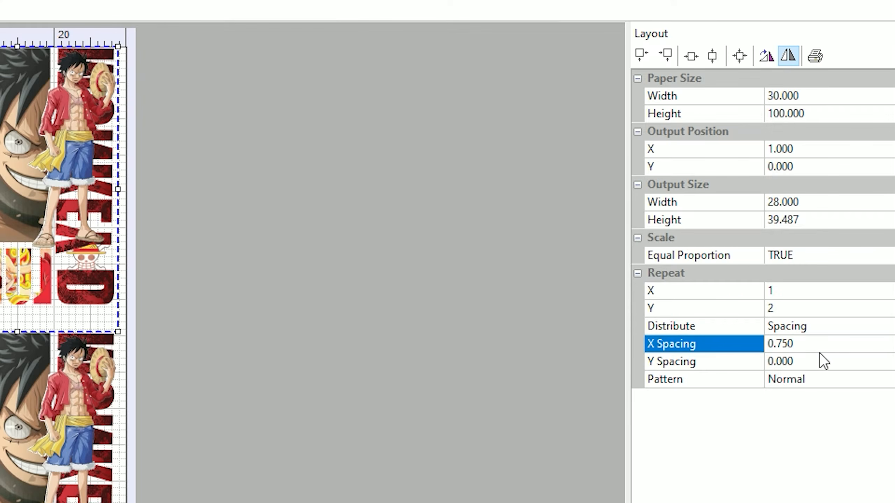
Step: Set the X spacing between the repeated designs to 0 and the Y spacing to 1 cm
click(816, 341)
click(690, 360)
text(1)
key(Return)
double_click(822, 362)
text(000)
key(Return)
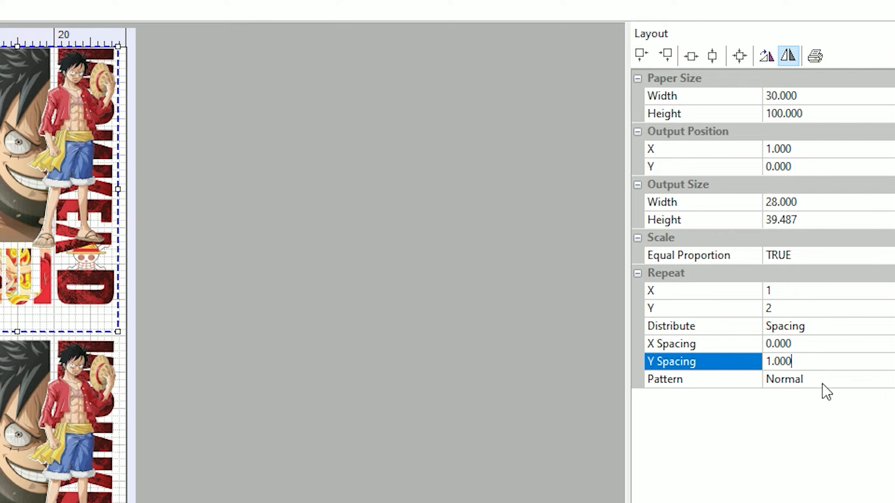
Step: Try the Even Number Rotate 180 repeat pattern, and return the pattern to Normal
click(822, 384)
double_click(822, 386)
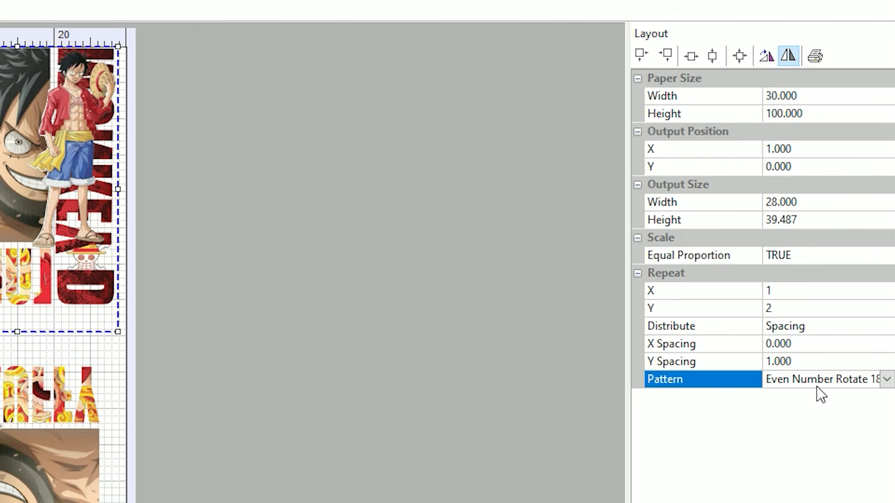
click(886, 380)
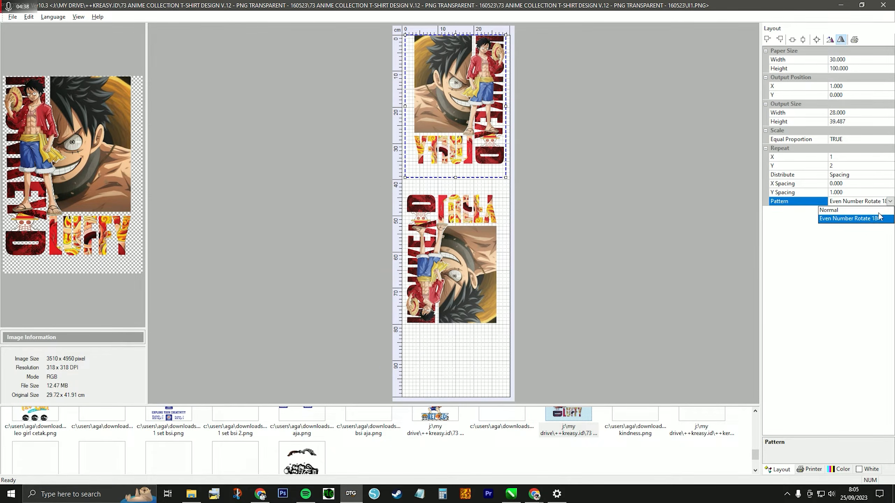
click(848, 211)
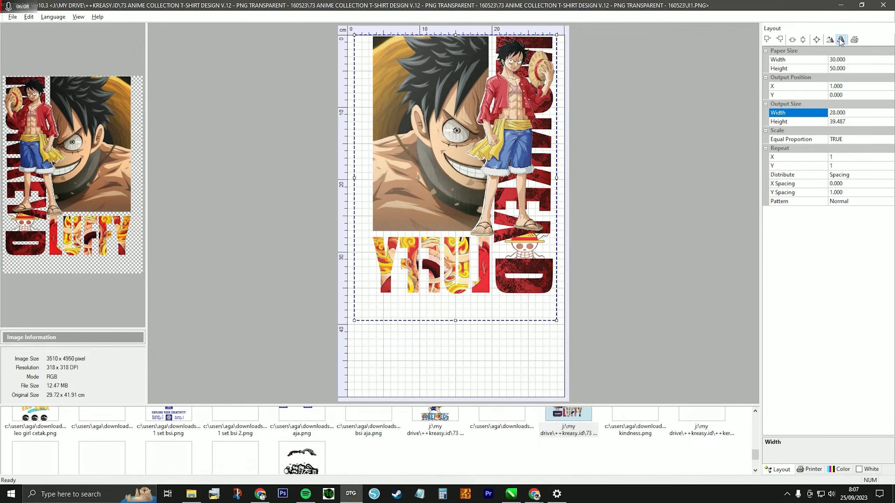
Step: Turn the design's mirroring off and back on
click(788, 55)
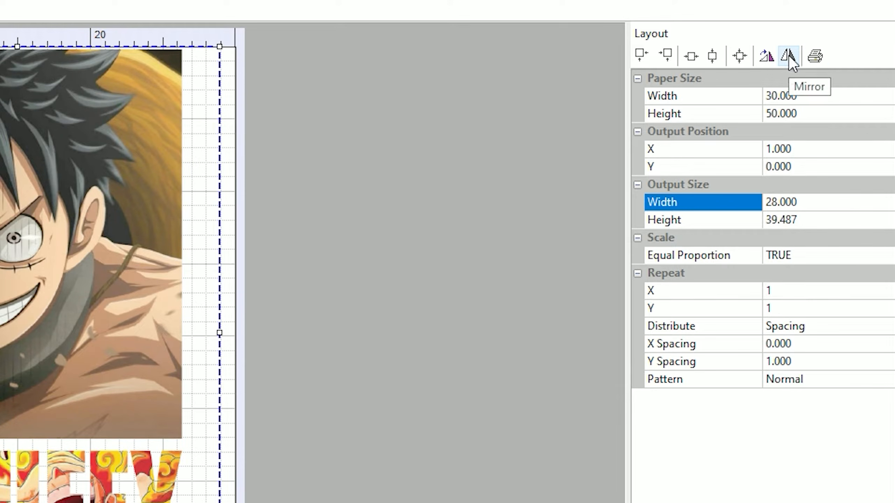
click(789, 55)
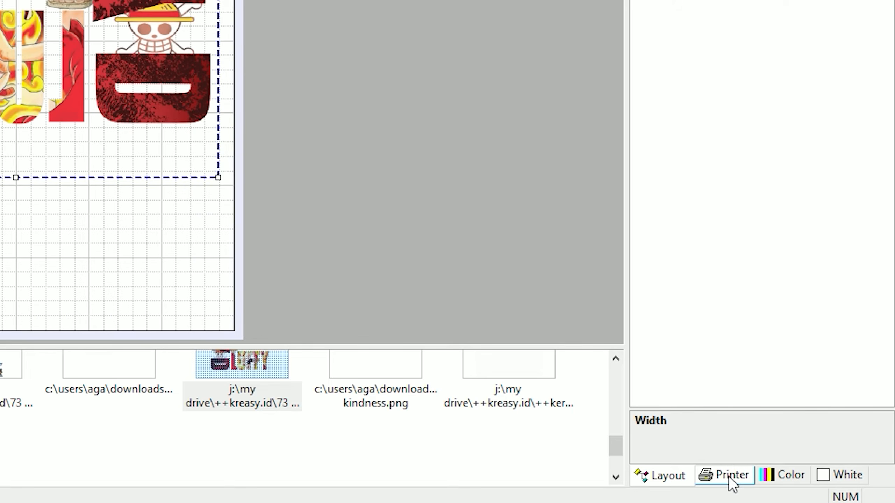
Step: Open the printer settings and review the available printer models and the Check Paper Size options
click(728, 476)
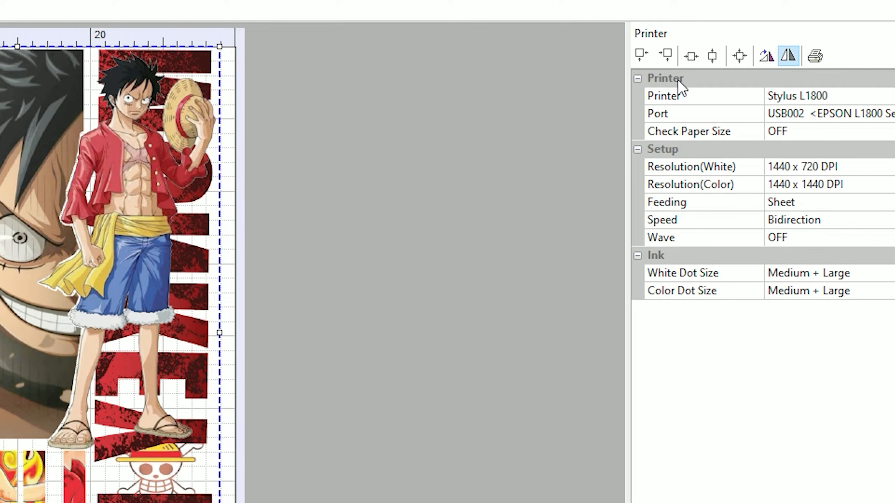
click(885, 95)
click(886, 96)
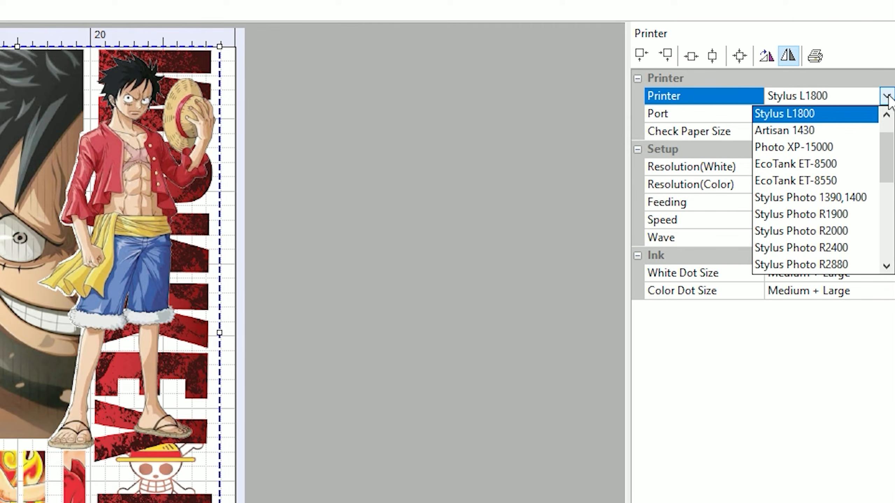
click(887, 95)
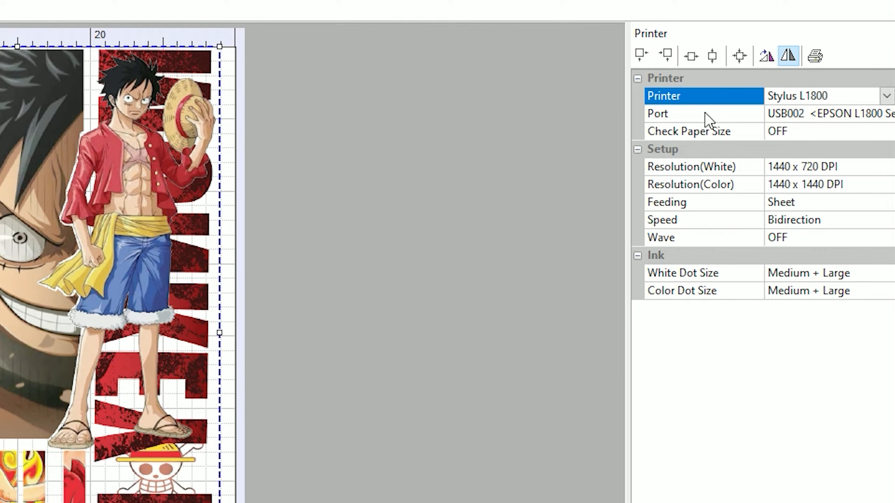
click(825, 132)
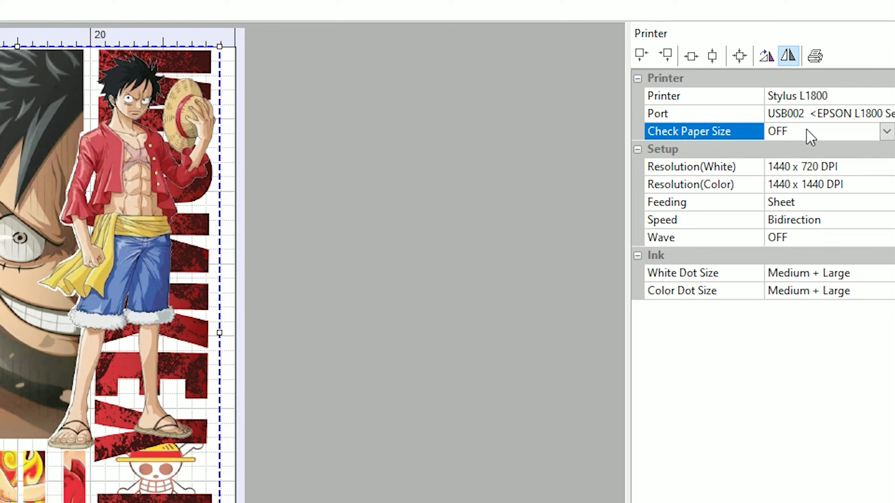
click(886, 132)
click(754, 409)
Step: Set the white resolution to 1440 x 1440 DPI
click(849, 168)
click(886, 167)
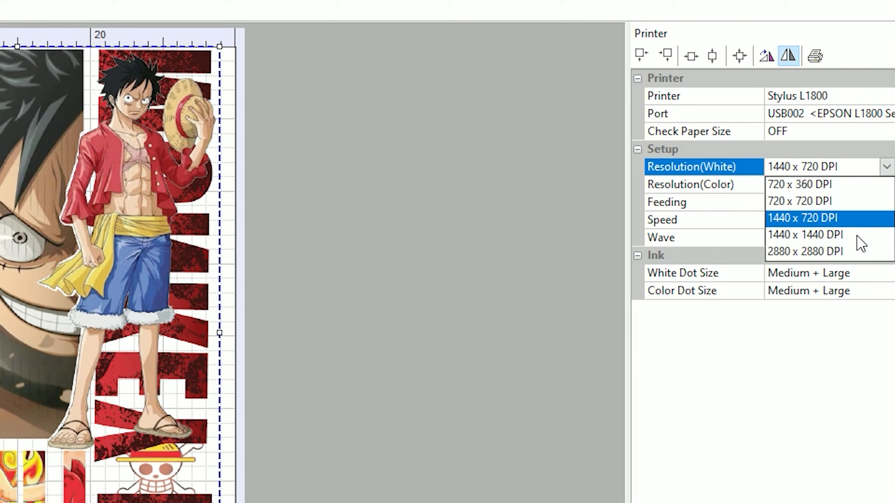
click(857, 235)
click(819, 184)
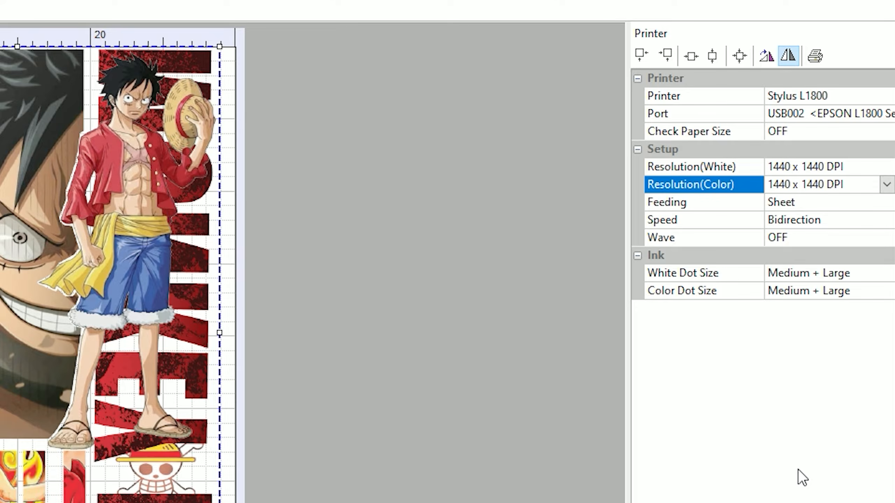
Step: Return the white resolution to 1440 x 720 DPI and choose 1440 x 1440 DPI for the color resolution
click(885, 168)
click(886, 167)
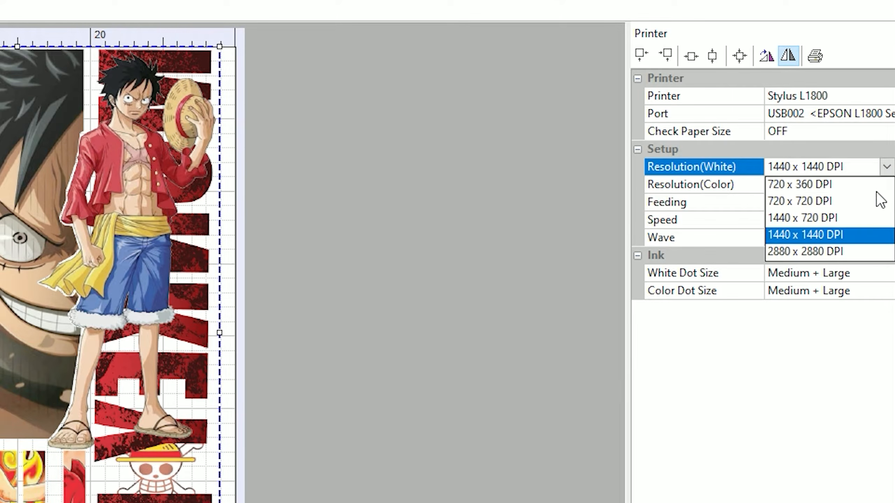
click(858, 219)
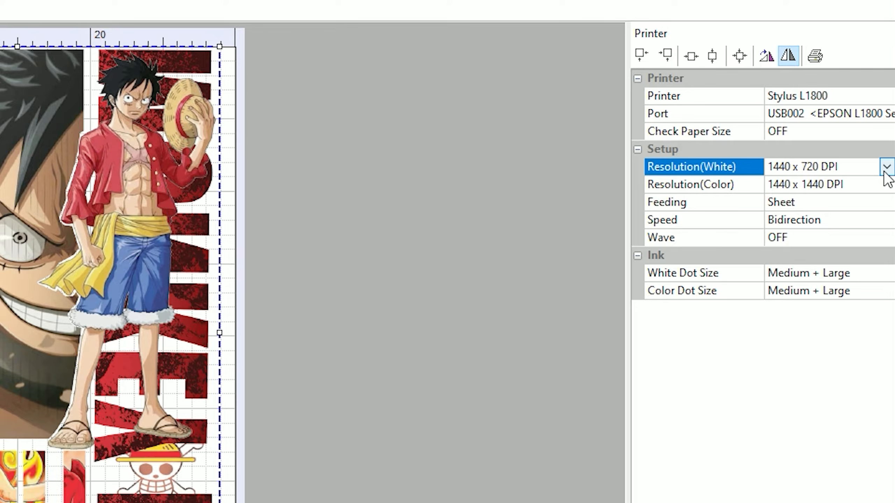
click(886, 184)
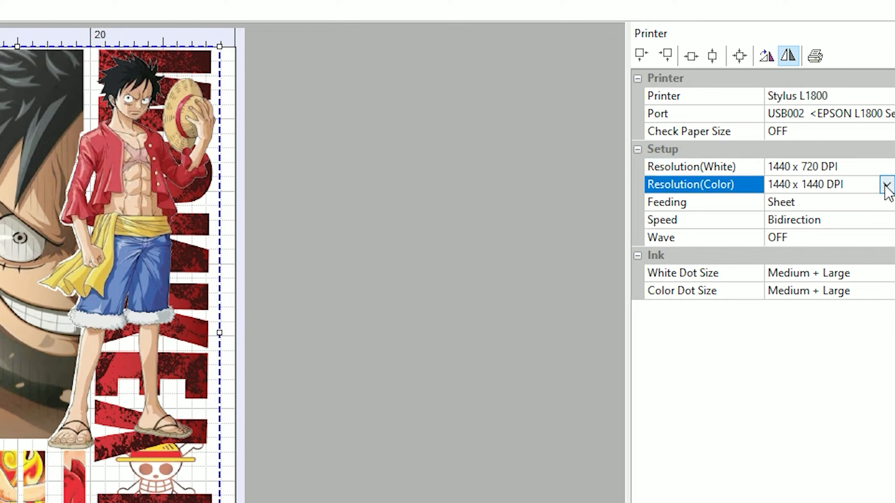
click(886, 184)
click(861, 251)
Step: Try a white resolution of 1440 x 1440 DPI, and return it to 1440 x 720 DPI
click(886, 167)
click(886, 167)
click(861, 235)
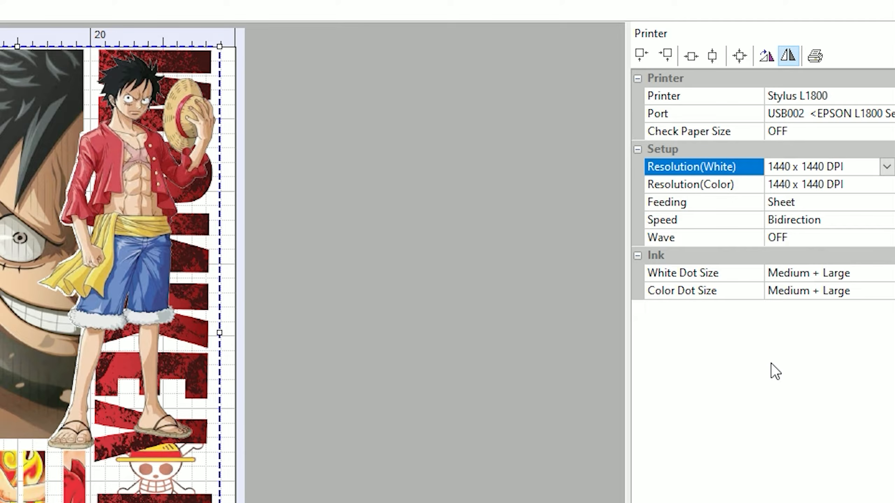
click(887, 167)
click(855, 218)
Step: Try a color resolution of 1440 x 720 DPI, and return it to 1440 x 1440 DPI
click(877, 186)
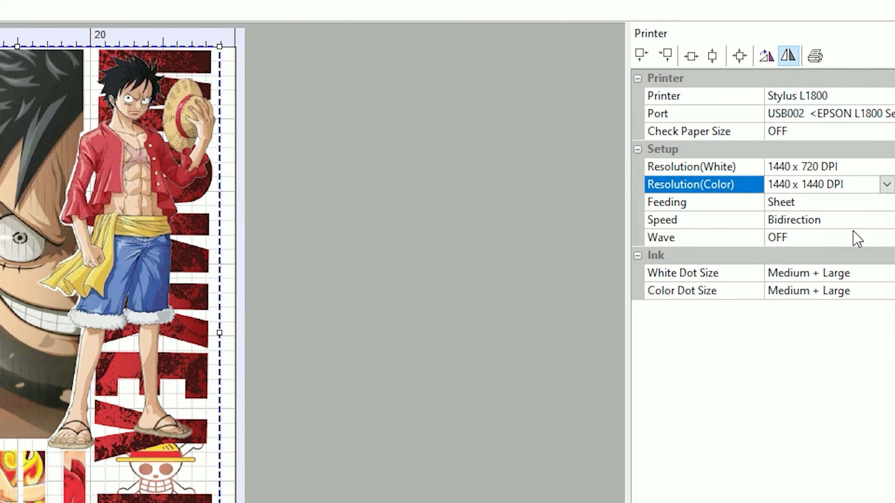
click(885, 184)
click(849, 235)
click(885, 185)
click(862, 251)
Step: Raise the white resolution to 1440 x 1440 DPI to match the color resolution
click(882, 166)
click(886, 167)
click(860, 234)
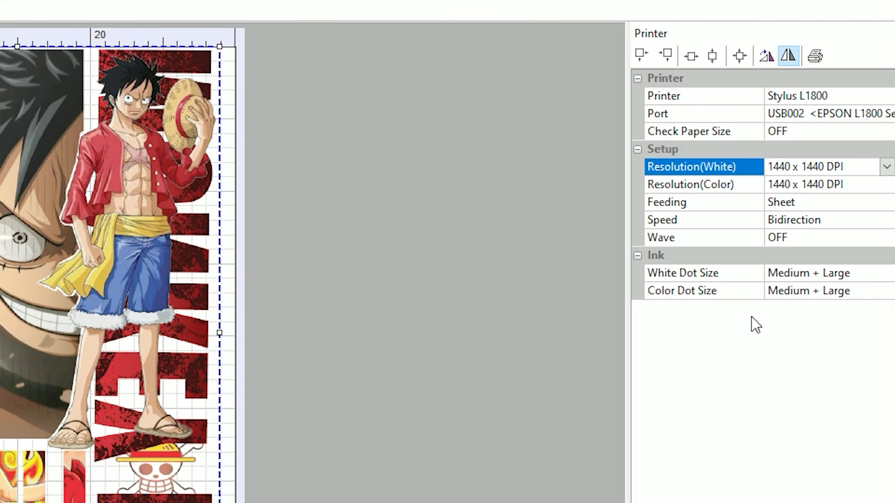
Step: Set both the white and the color resolution to 1440 x 720 DPI
click(886, 167)
click(852, 219)
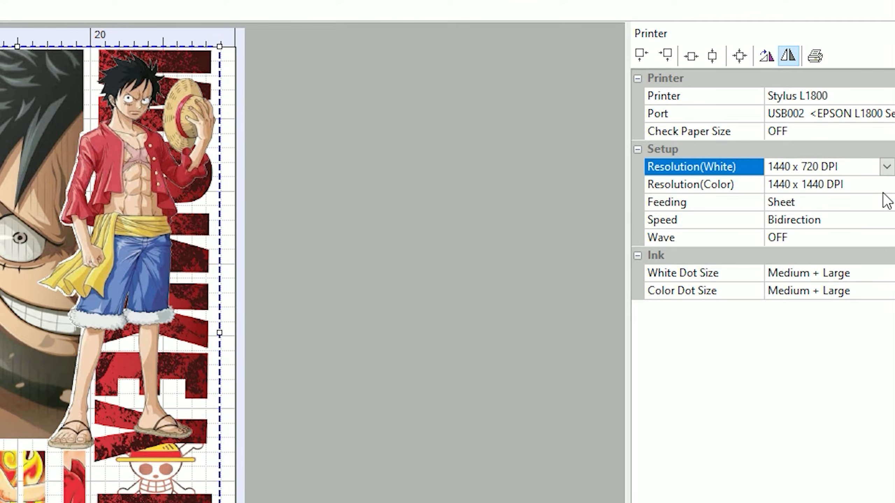
click(886, 184)
click(886, 184)
click(870, 235)
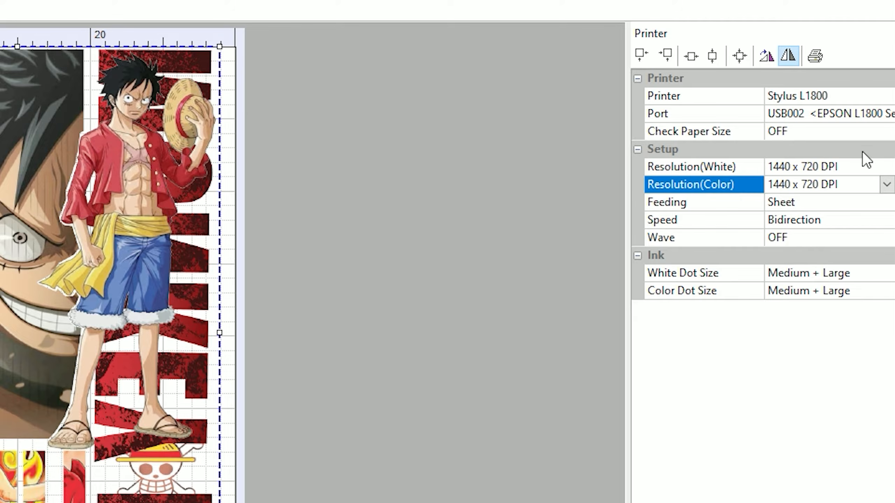
click(885, 168)
click(886, 167)
click(724, 428)
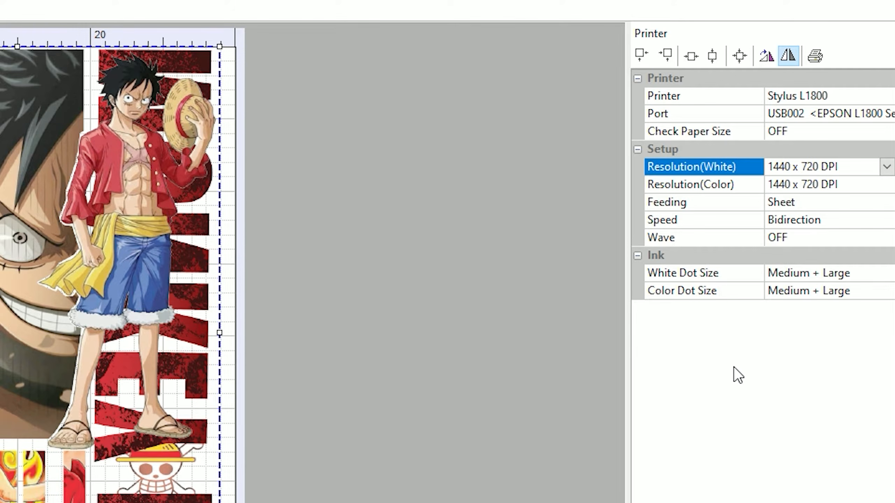
Step: Set both the white and the color resolution to 1440 x 1440 DPI
click(886, 167)
click(870, 235)
click(881, 184)
click(886, 184)
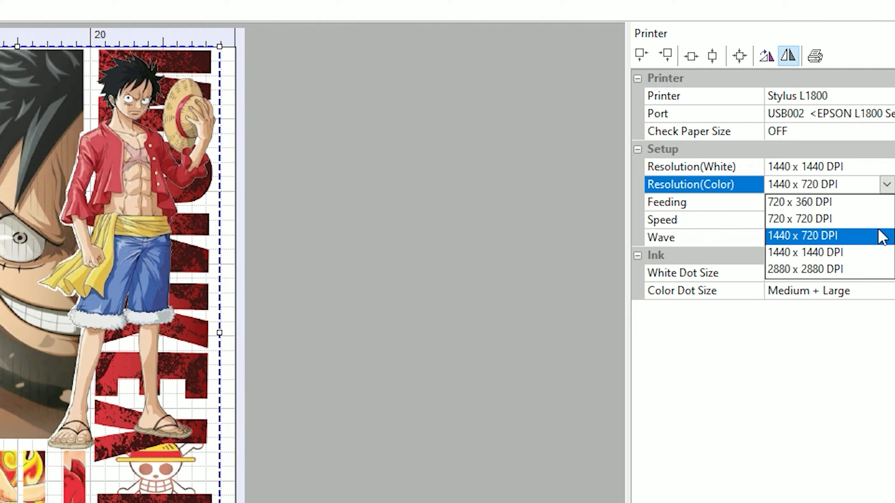
click(843, 253)
Step: Switch the paper feeding between Roll Feed and Sheet, and leave it set to Roll Feed
click(829, 203)
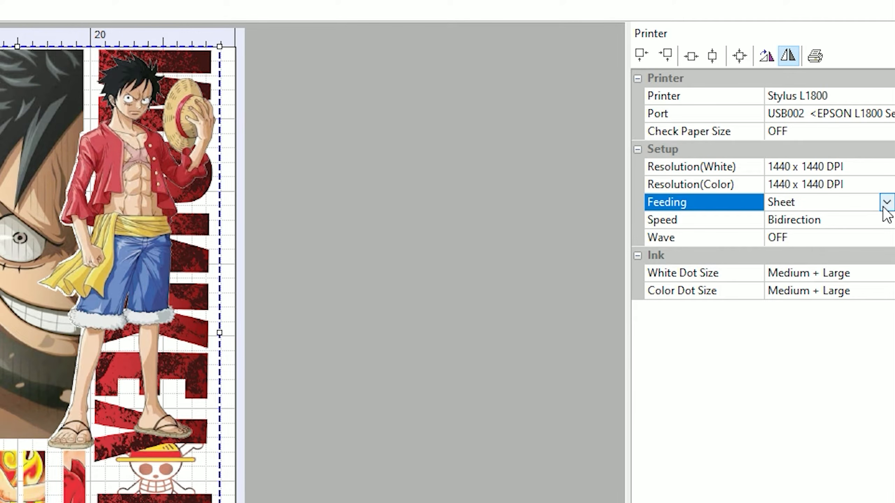
click(885, 205)
click(811, 236)
click(886, 203)
click(824, 220)
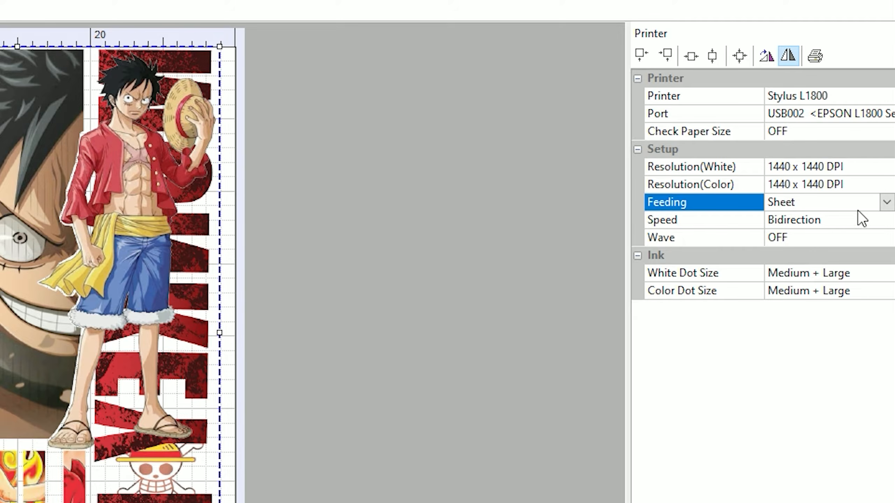
click(886, 202)
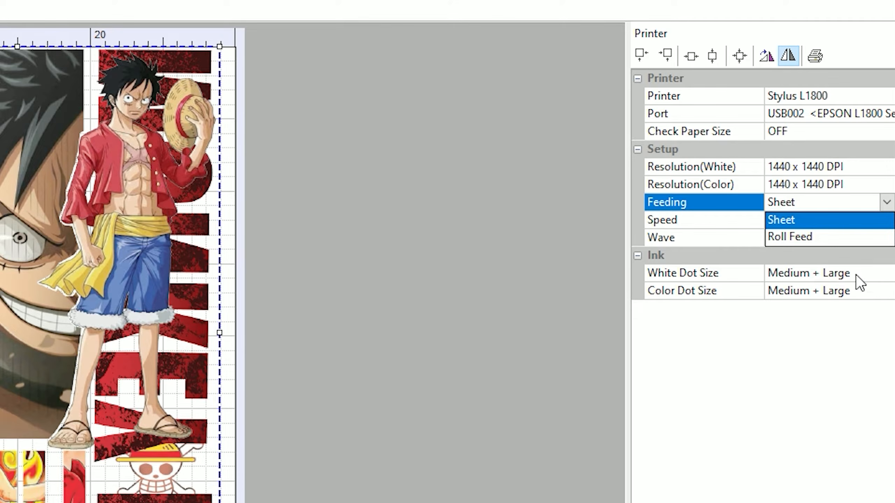
click(826, 237)
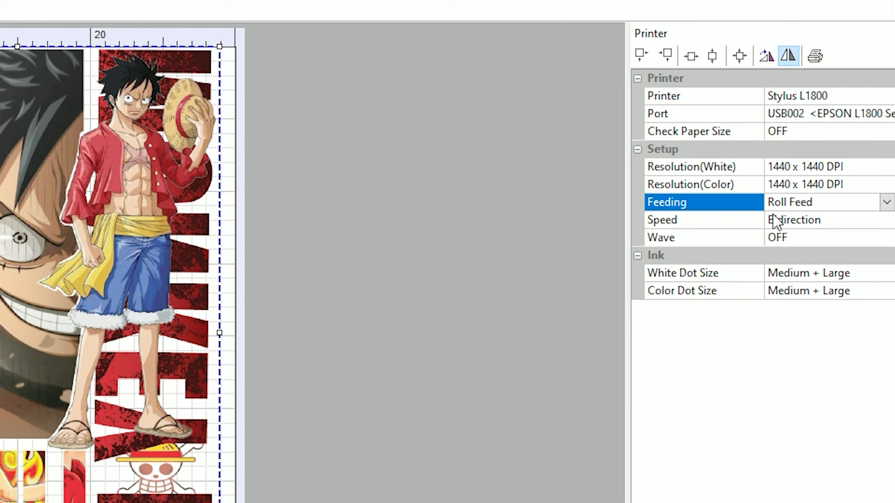
Step: Try the Unidirection(L->R) and Unidirection(R->L) print speeds, and return the speed to Bidirection
click(716, 224)
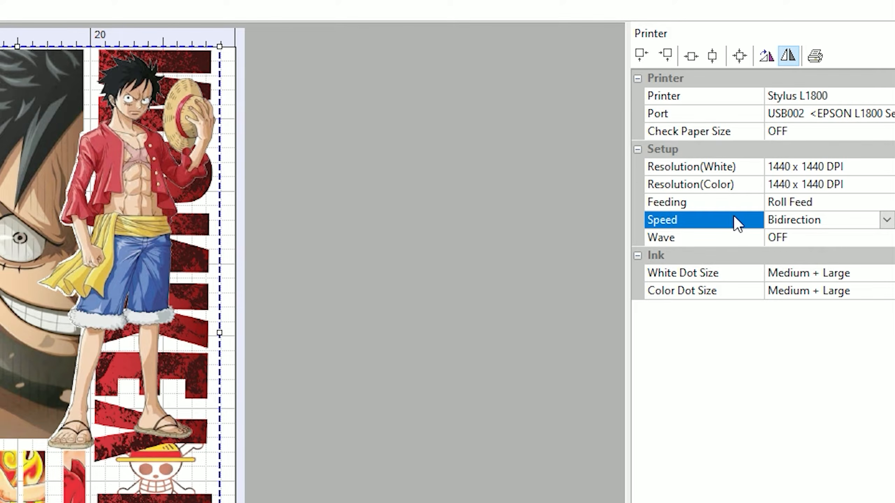
click(886, 220)
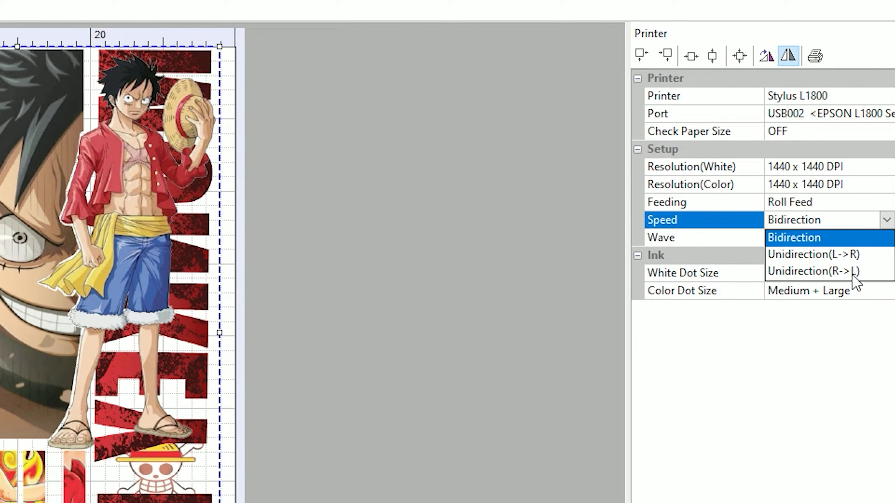
click(839, 256)
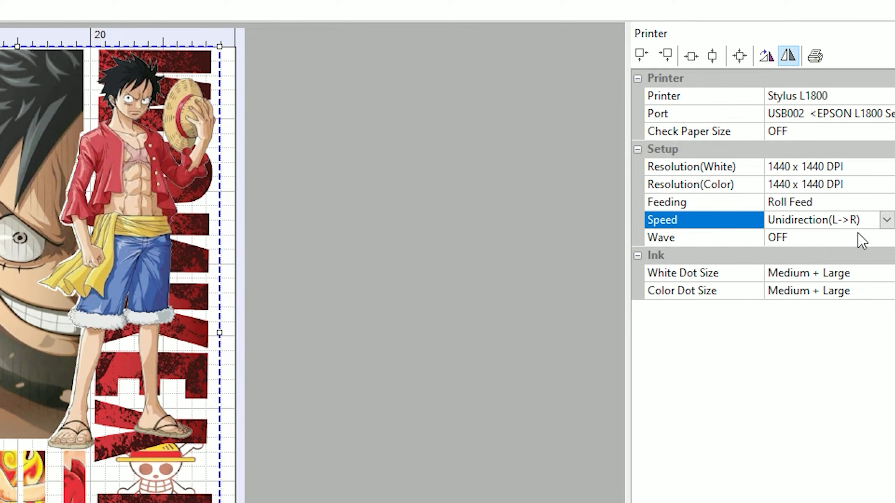
click(886, 220)
click(852, 271)
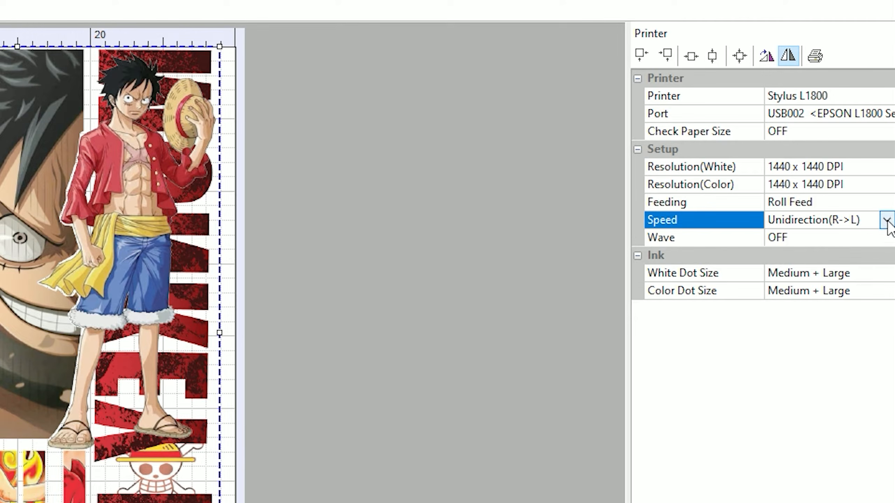
double_click(887, 222)
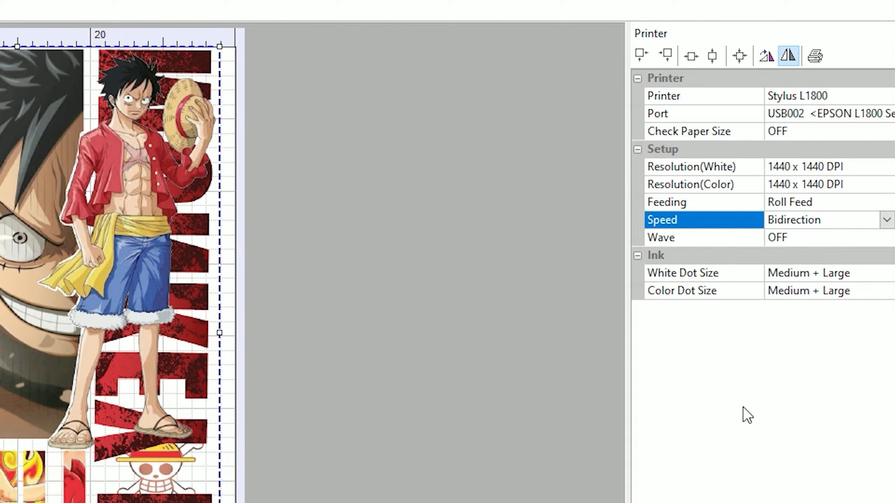
Step: Set the print speed to Unidirection(L->R), and change it to Unidirection(R->L)
click(886, 219)
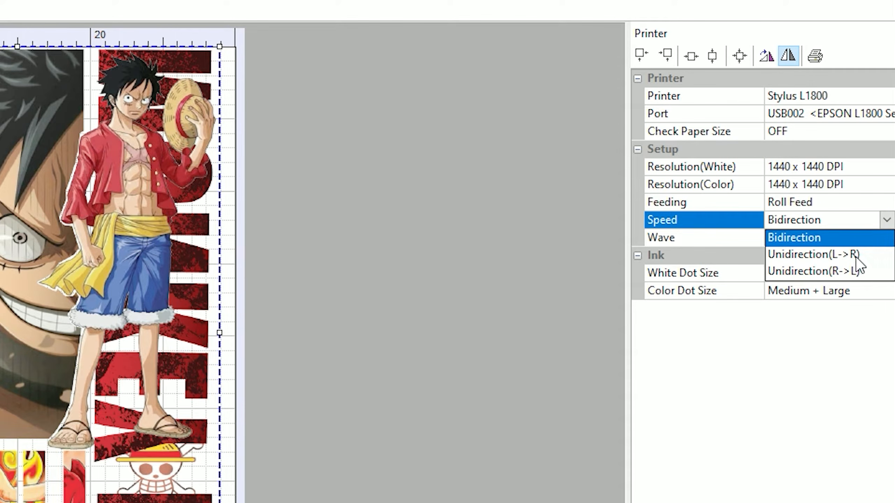
click(856, 255)
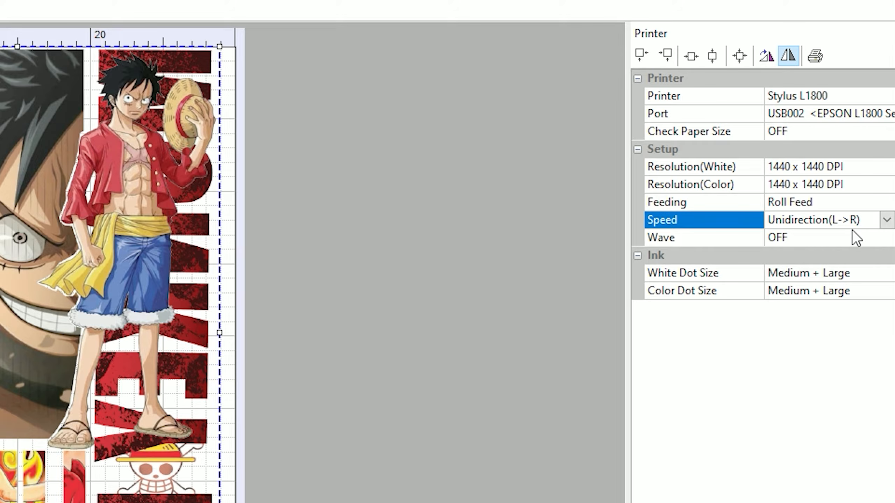
click(885, 220)
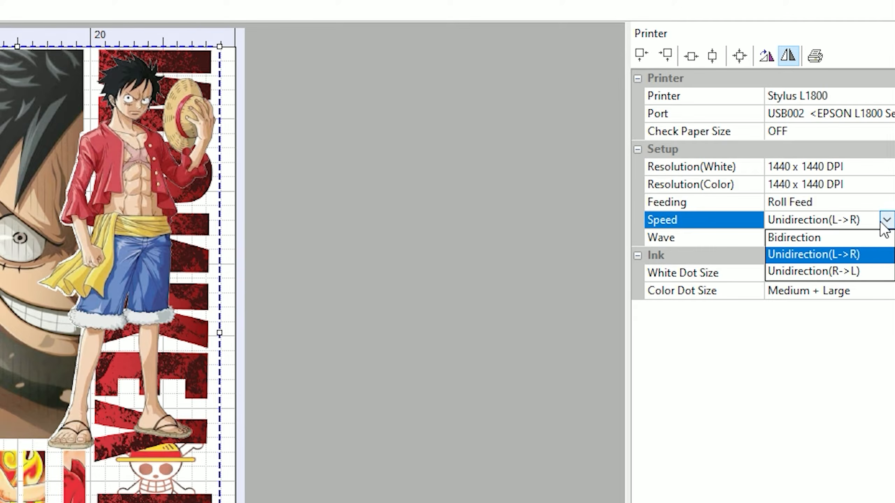
click(843, 271)
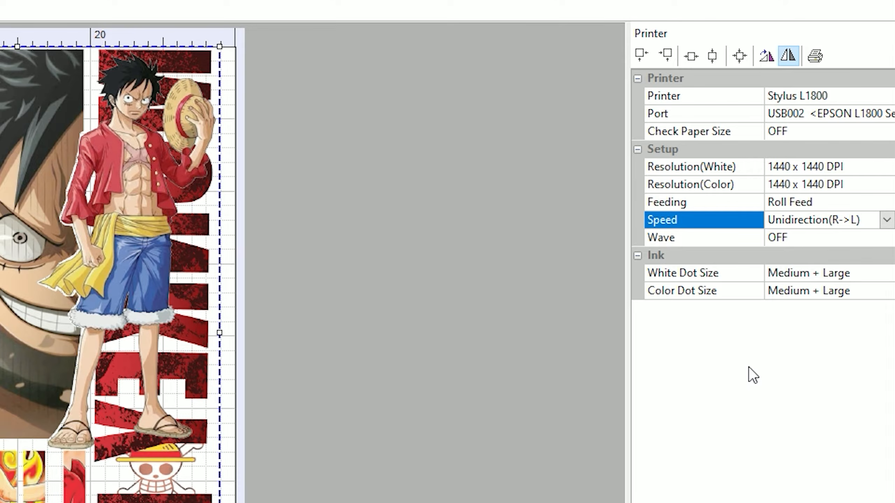
Step: Alternate the print speed between the two unidirectional options, and set it back to Bidirection
click(885, 220)
click(858, 255)
click(883, 222)
click(839, 278)
click(886, 220)
click(851, 255)
click(886, 220)
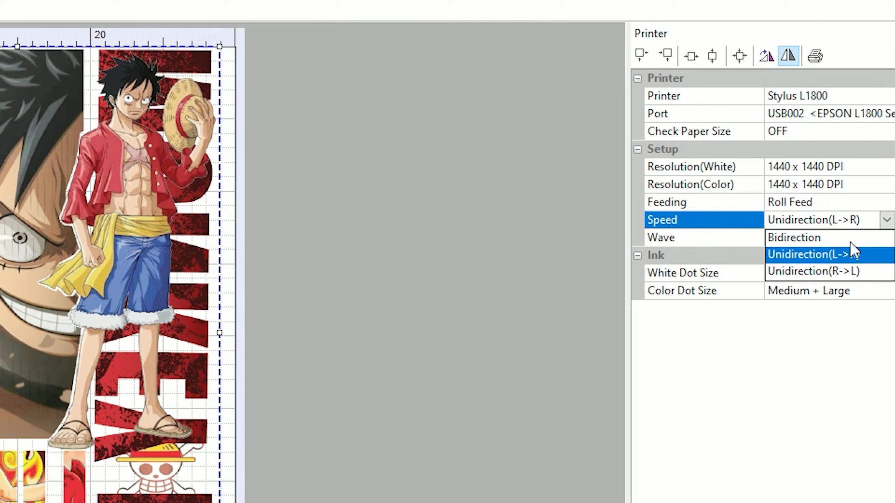
click(850, 242)
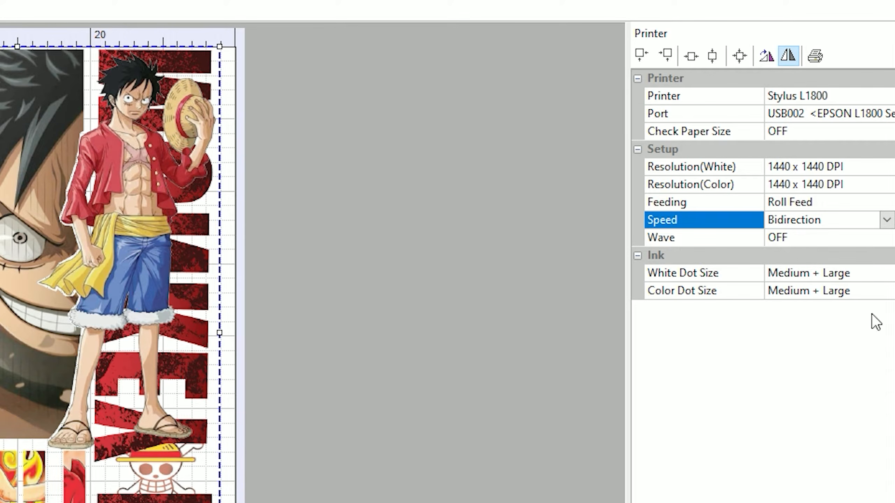
click(886, 220)
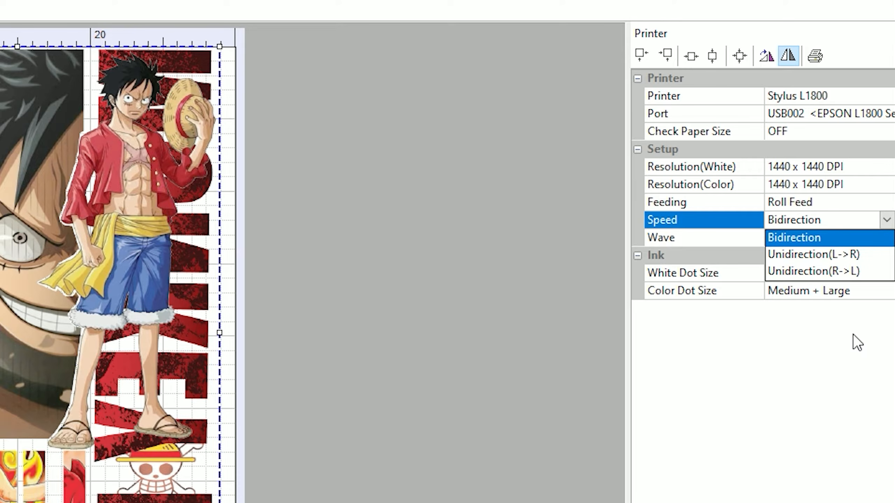
click(831, 367)
Step: Keep the print speed on Bidirection, switch Wave to ON, and set it back to OFF
click(823, 236)
click(886, 239)
click(806, 259)
click(886, 239)
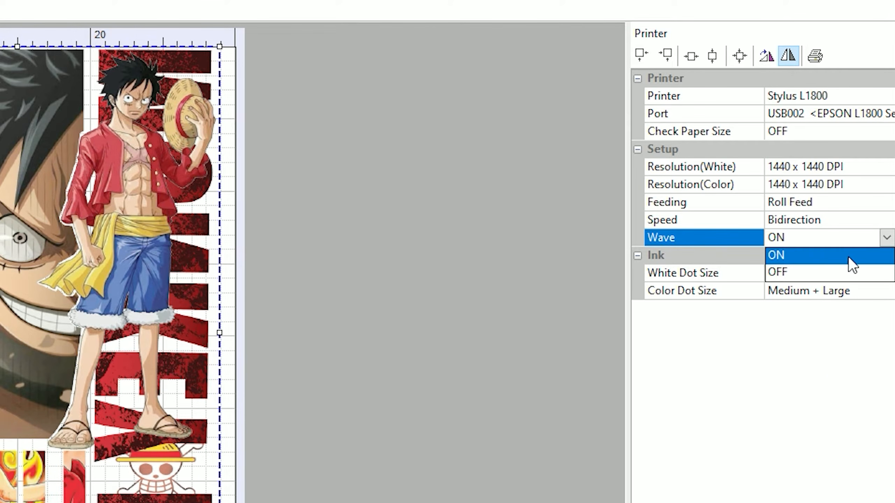
click(801, 271)
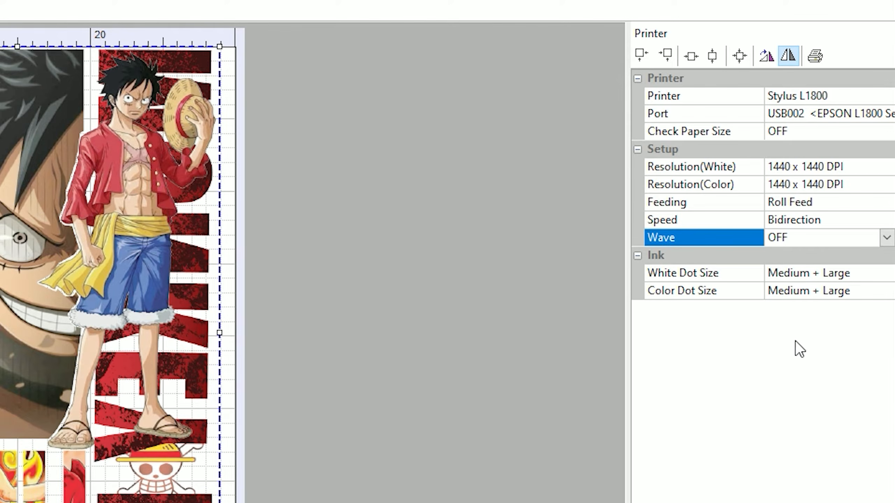
Step: Try Mix as the white dot size, return it to Medium + Large, and show the size options again
click(855, 272)
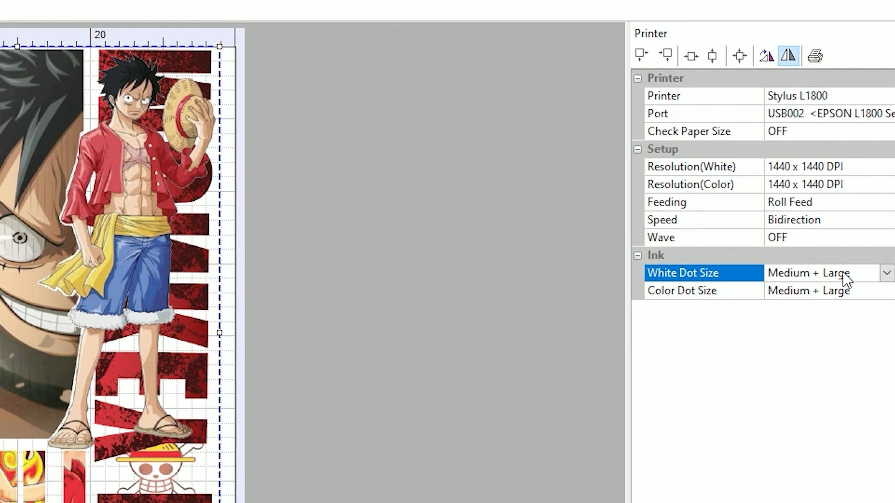
click(886, 274)
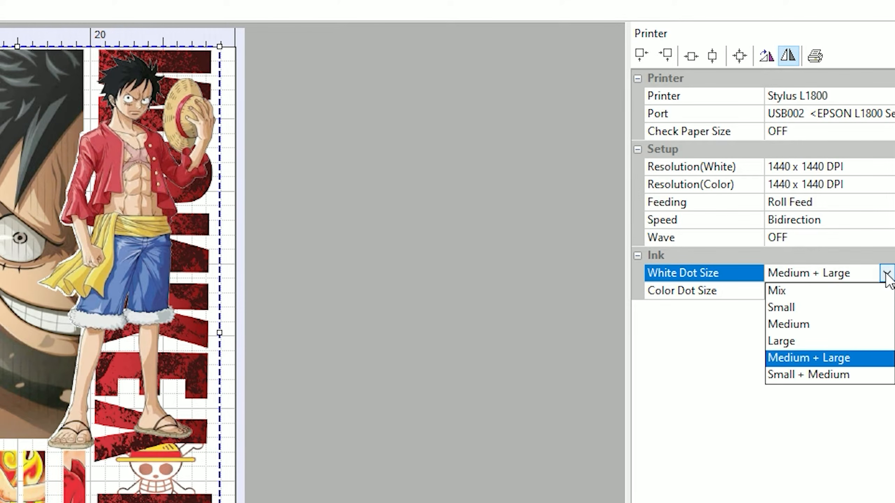
click(823, 290)
click(886, 273)
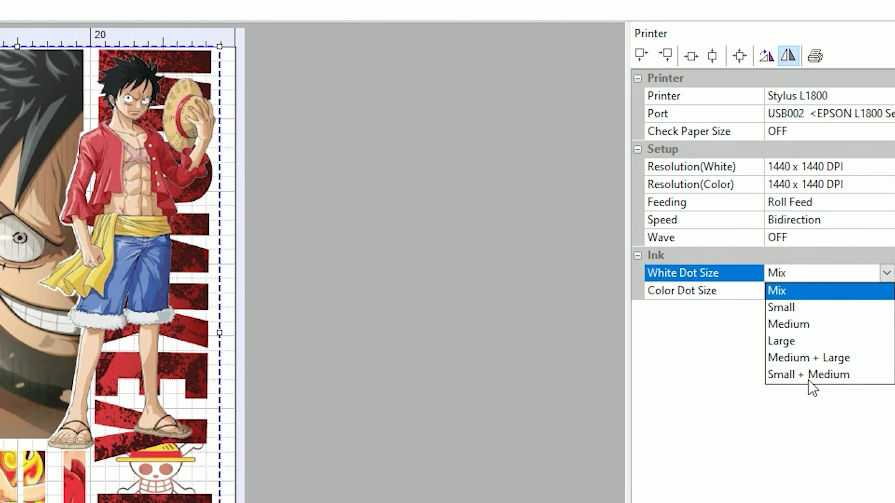
click(823, 357)
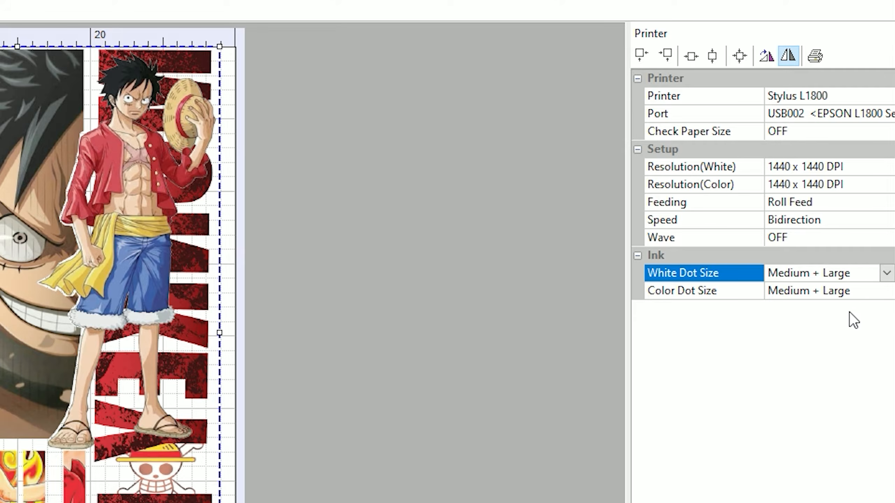
click(886, 273)
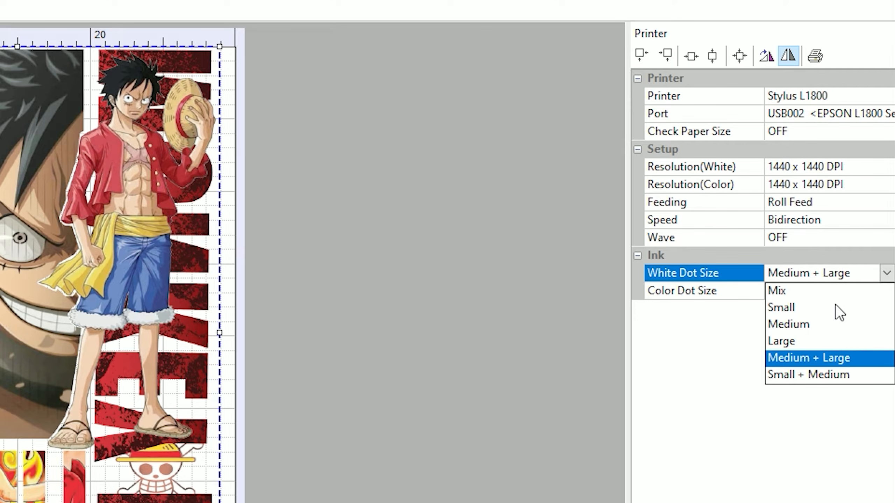
Step: Open the Color Management settings and look through the available print settings, keeping User Defined Print Setting
click(730, 473)
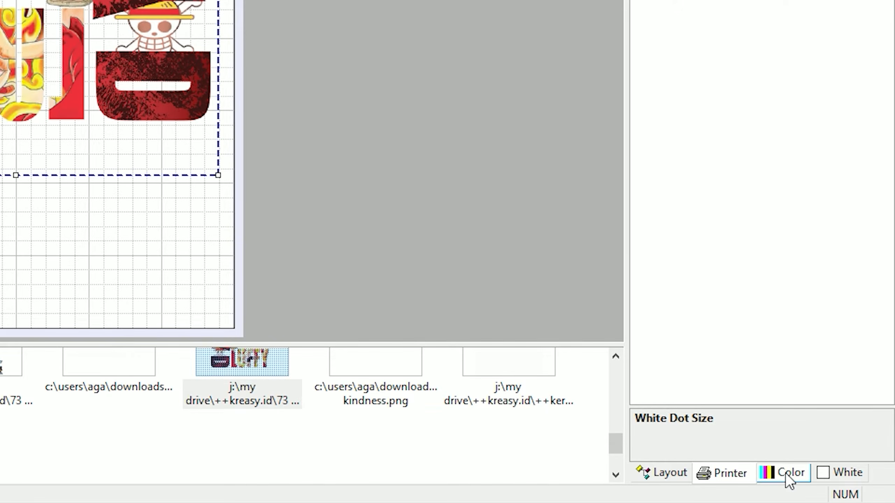
click(785, 473)
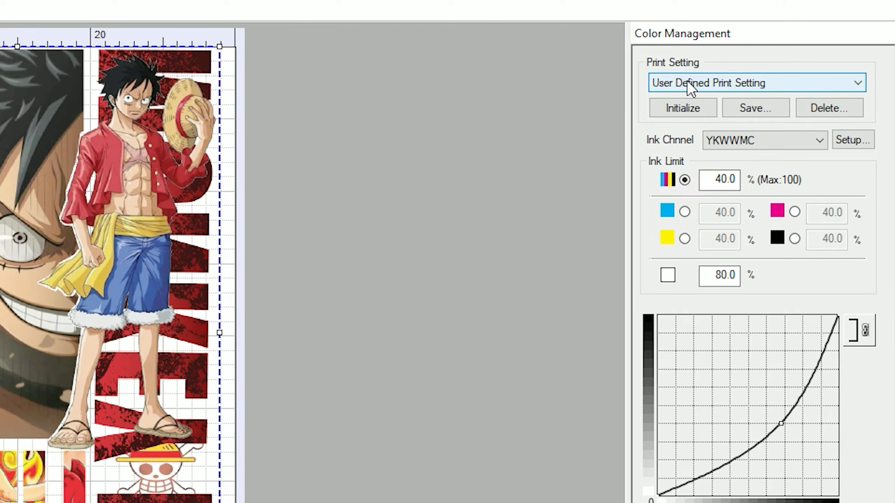
click(780, 52)
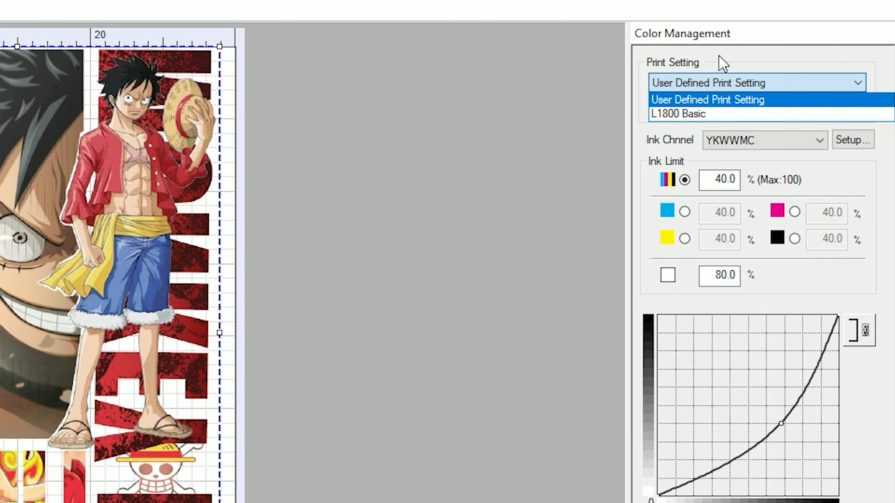
click(720, 77)
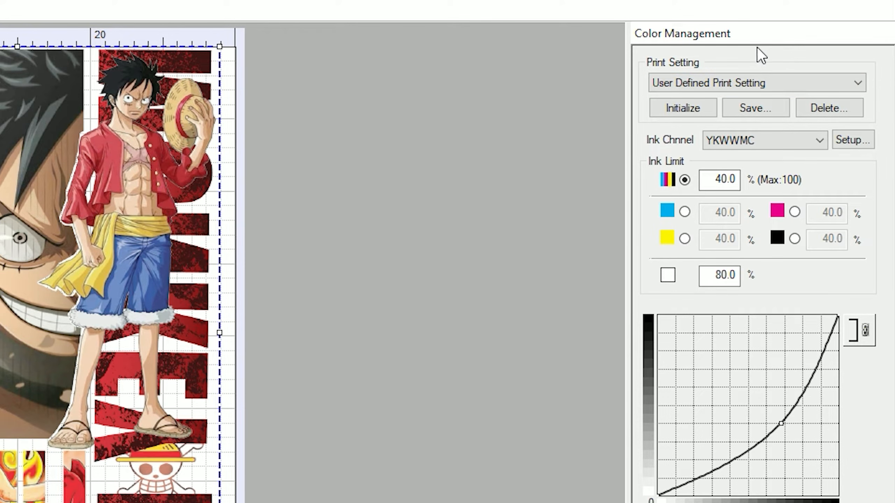
Step: Initialize the user-defined print setting, and switch to the L1800 Basic print setting
click(681, 110)
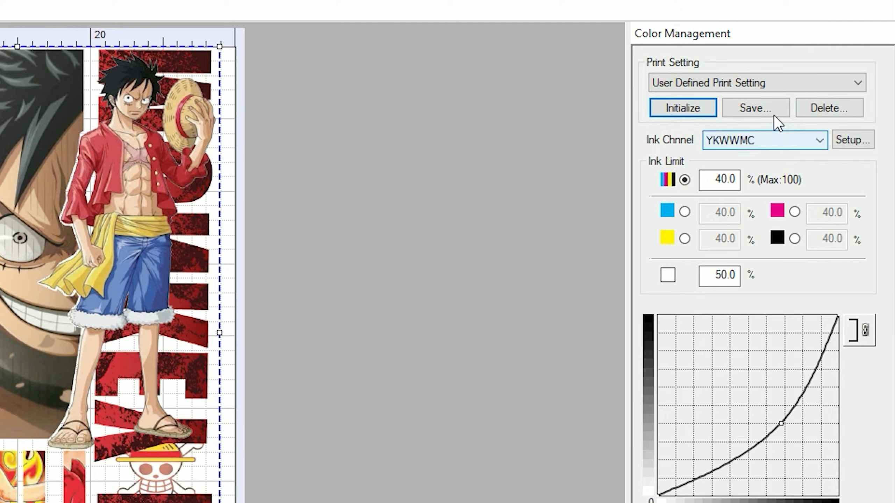
click(760, 108)
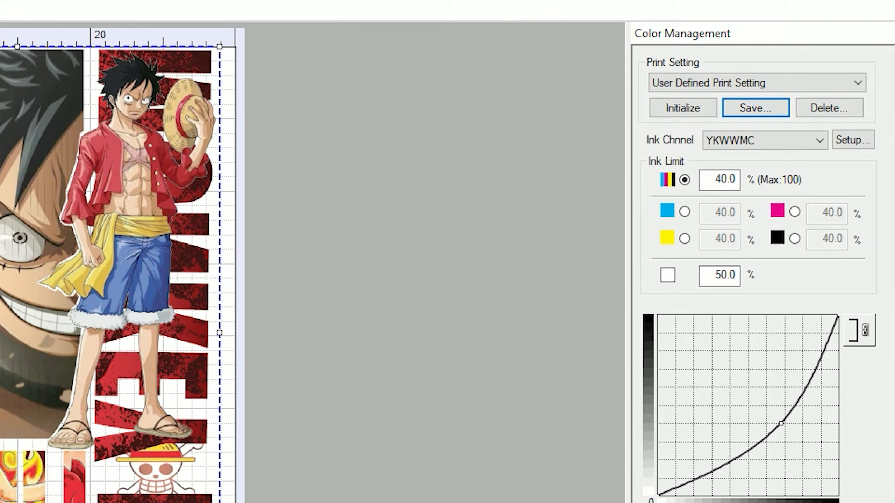
click(780, 84)
click(739, 115)
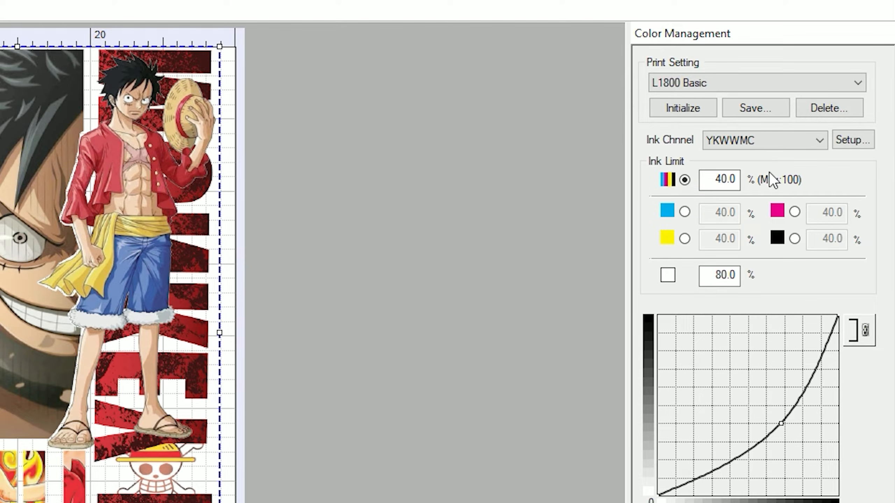
Step: Try the YKLcLmMC ink channel, and return the ink channel to YKWWMC
click(768, 141)
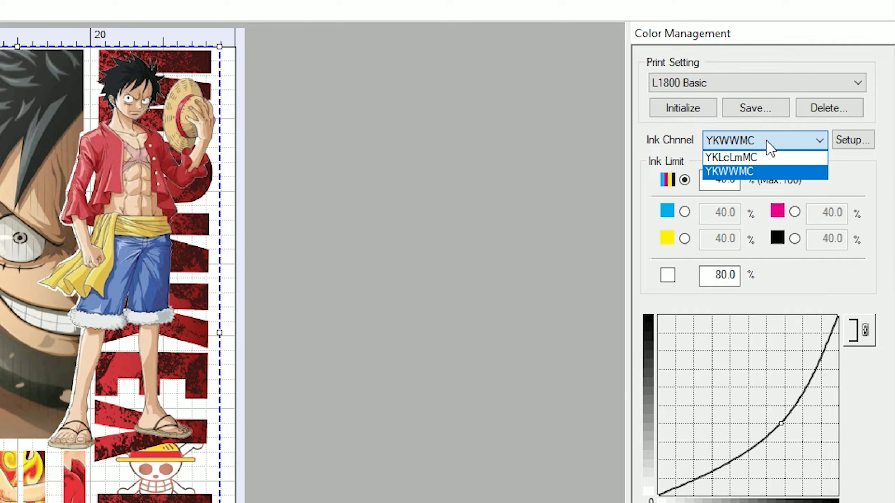
click(765, 161)
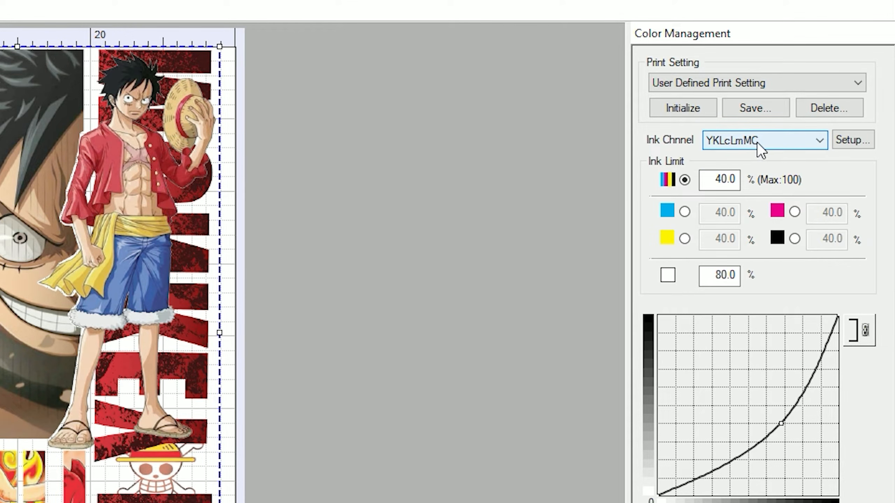
click(780, 142)
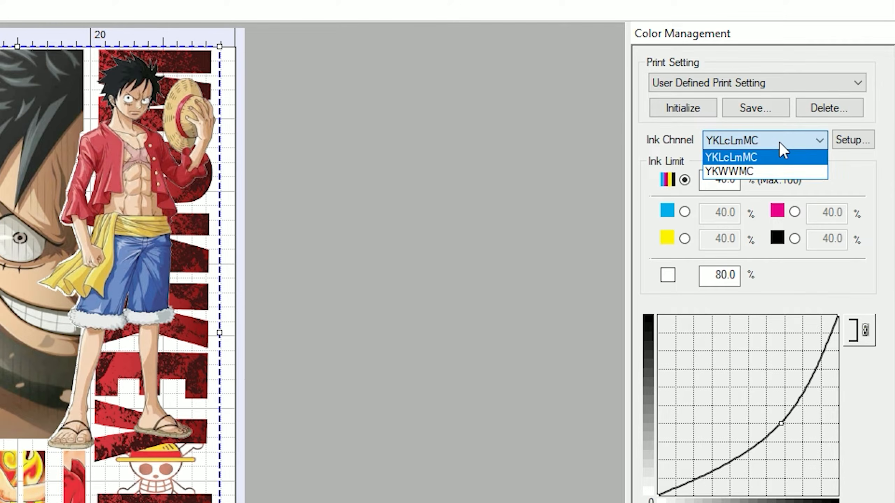
click(771, 172)
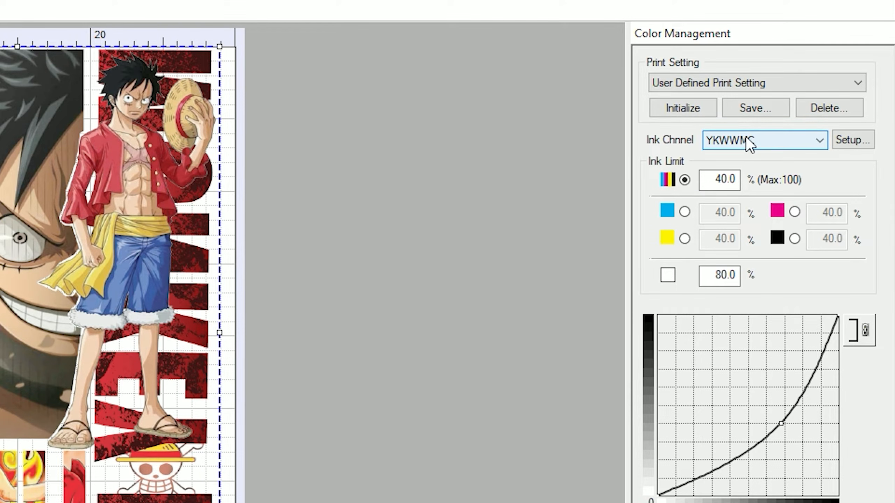
Step: Examine the combined color ink limit alongside the white ink limit
click(704, 179)
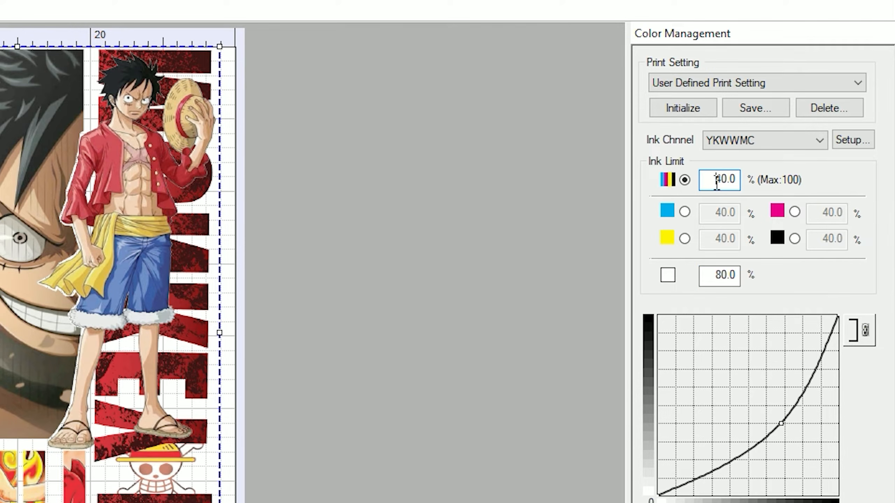
click(714, 276)
click(717, 179)
click(714, 276)
click(718, 181)
click(716, 275)
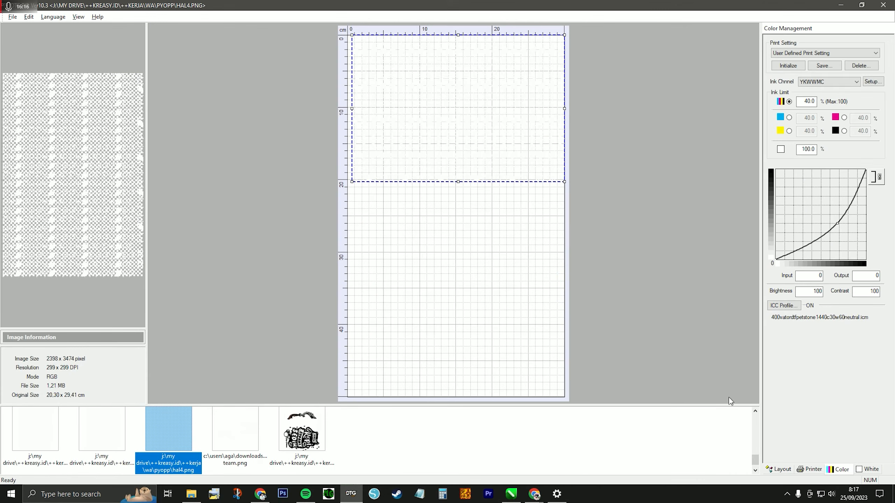
Step: Preview hal4.png with its white ink on the dark material, and check its white ink limit in the color settings
click(864, 469)
click(845, 192)
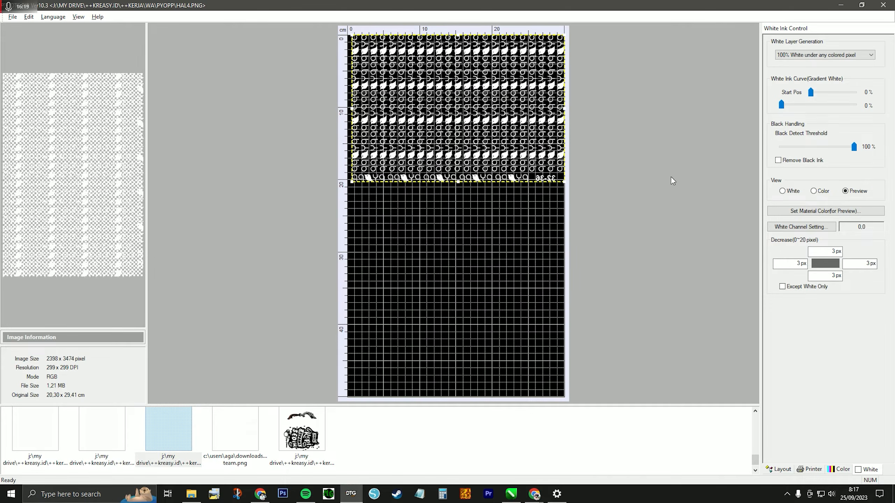
click(780, 469)
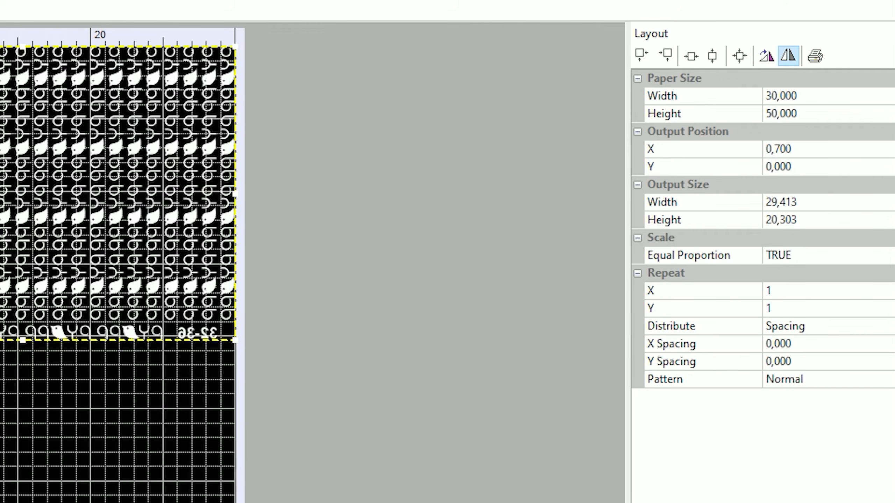
click(839, 469)
double_click(722, 275)
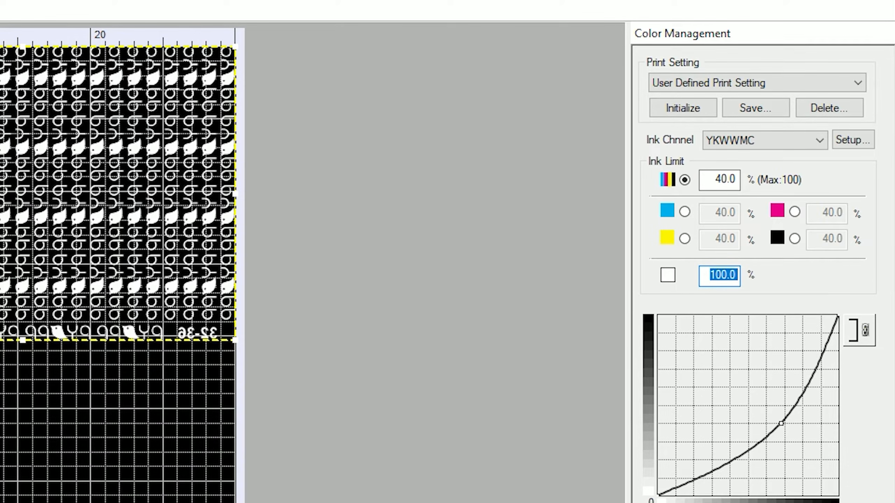
Step: Set the white ink limit to 80% for the full-color Luffy design
scroll(116, 246, down, 10)
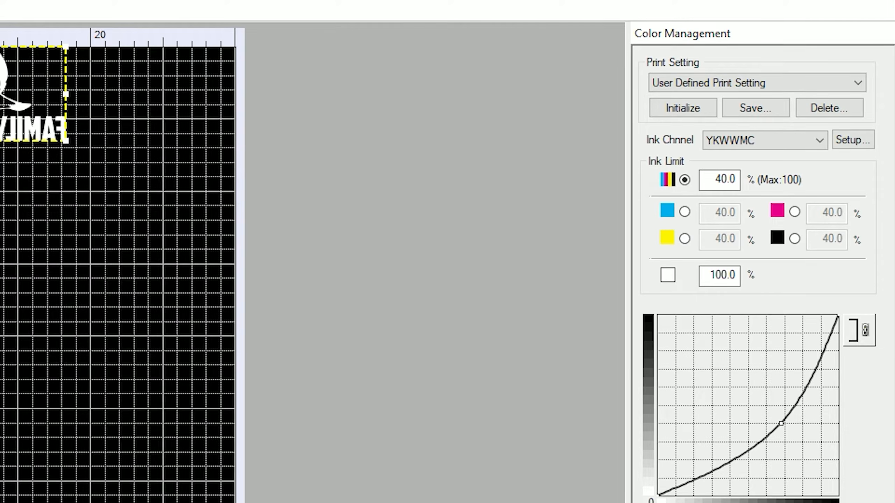
click(709, 275)
drag(703, 274, 756, 273)
text(80)
key(Return)
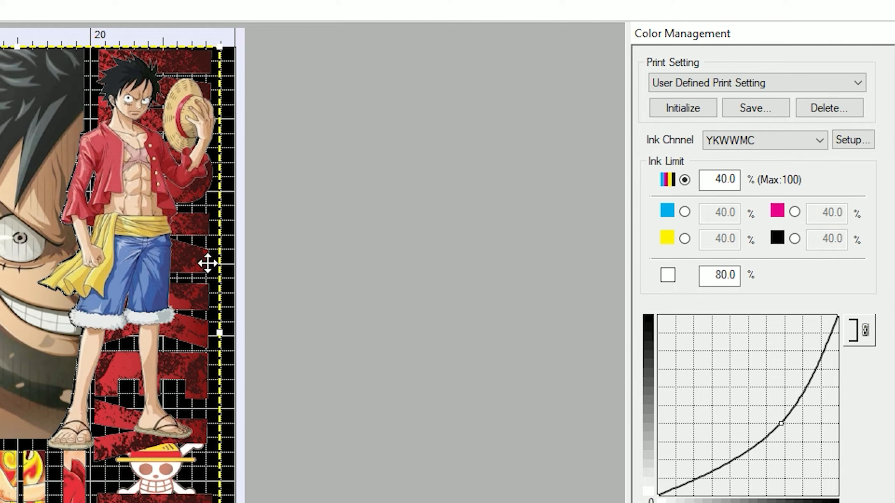
drag(714, 279, 760, 284)
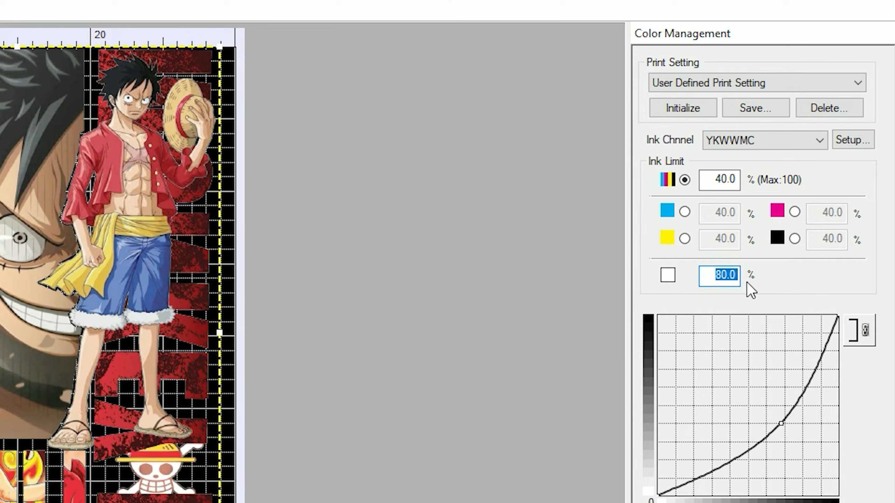
key(Return)
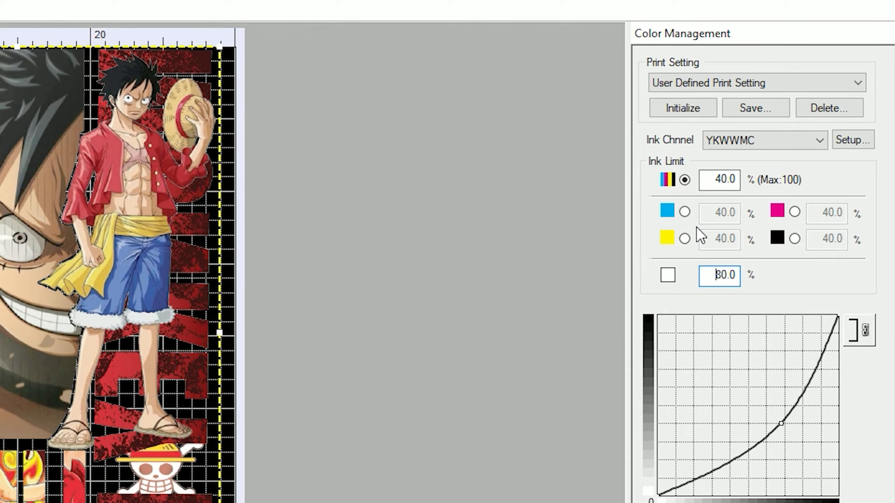
click(719, 180)
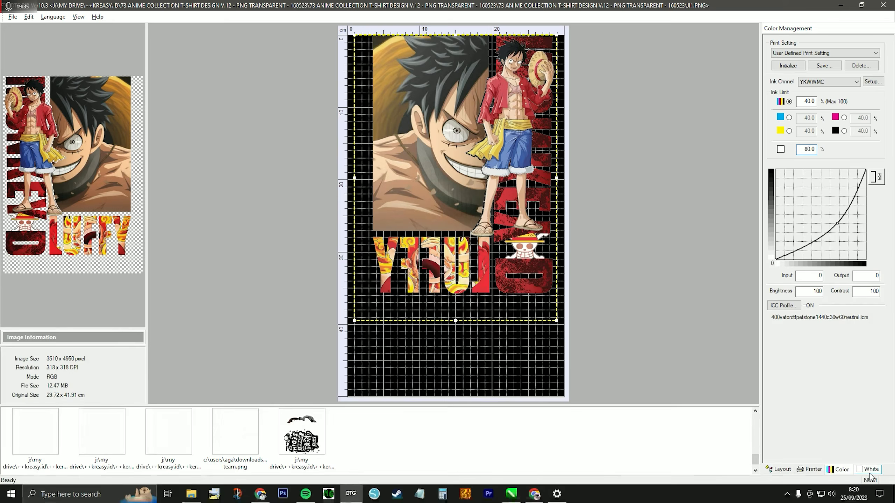
Step: Open the White Ink Control settings and keep the white layer generation on 100% White under any colored pixel
click(844, 502)
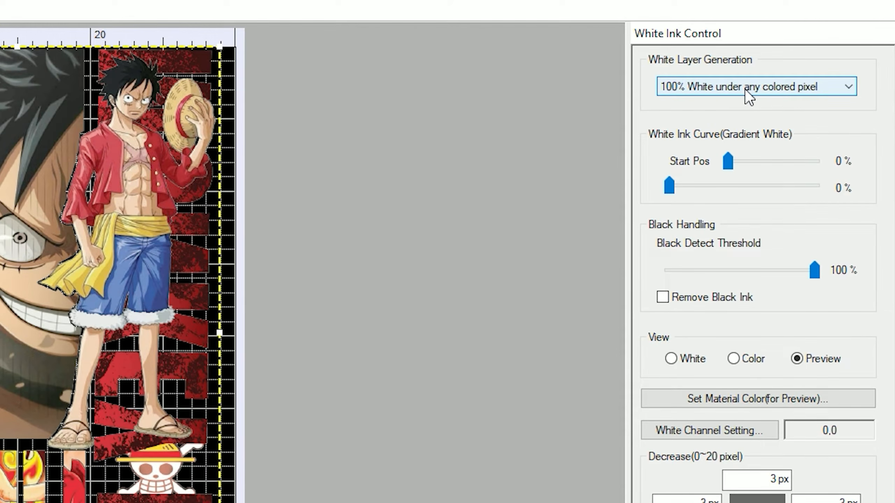
click(819, 56)
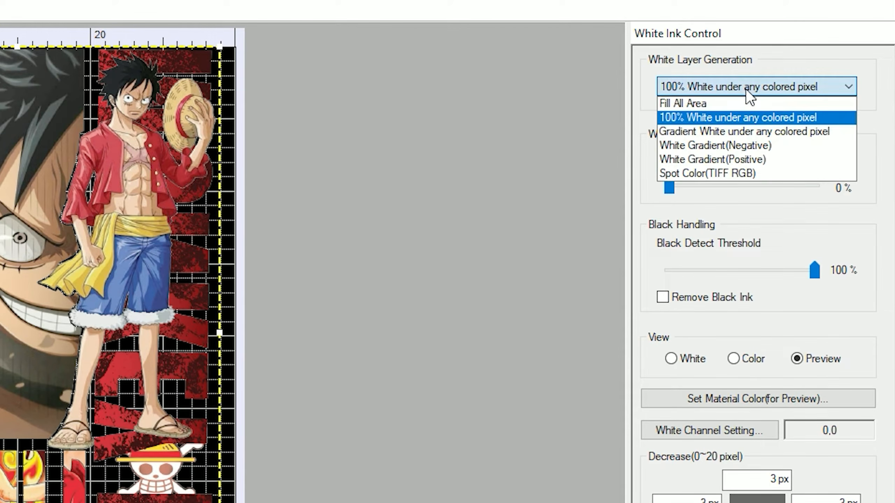
click(746, 117)
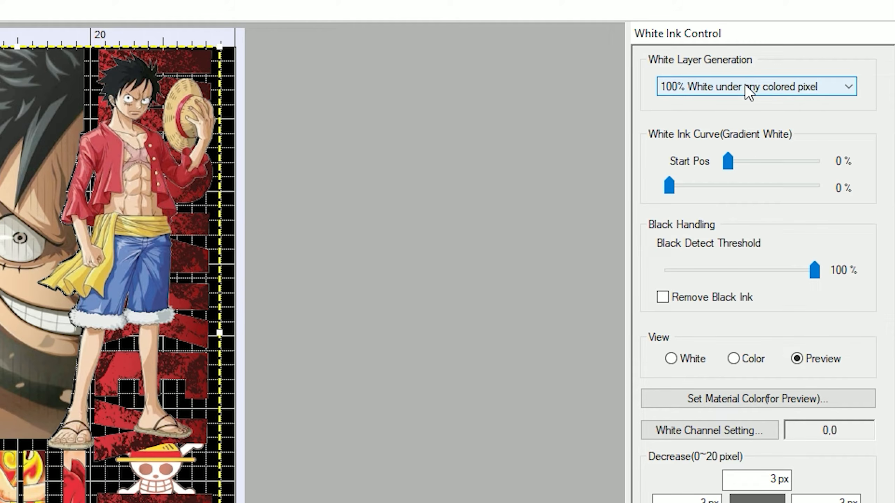
Step: Compare the Color, White and Preview views of the Luffy design, and leave the White view active
click(750, 358)
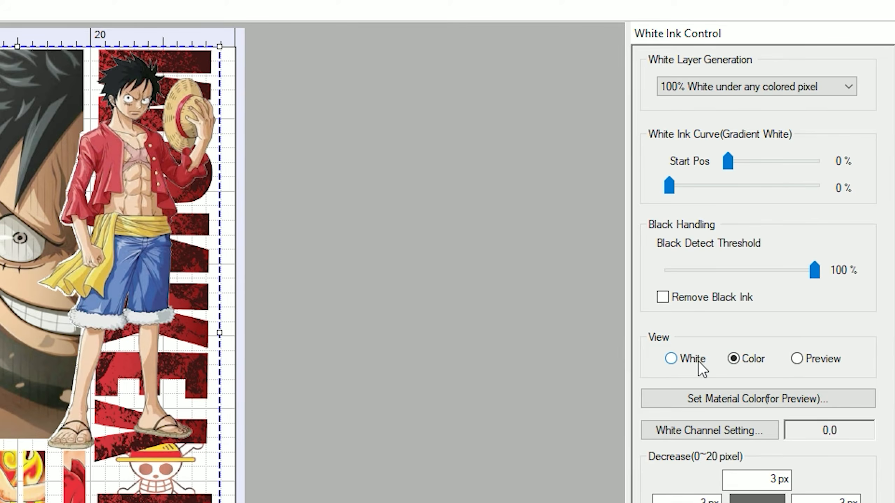
click(696, 360)
click(747, 359)
click(812, 356)
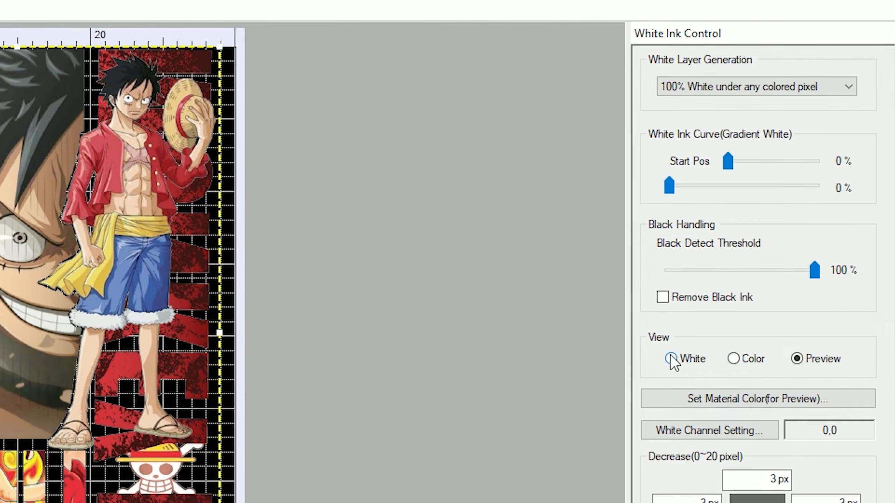
click(671, 357)
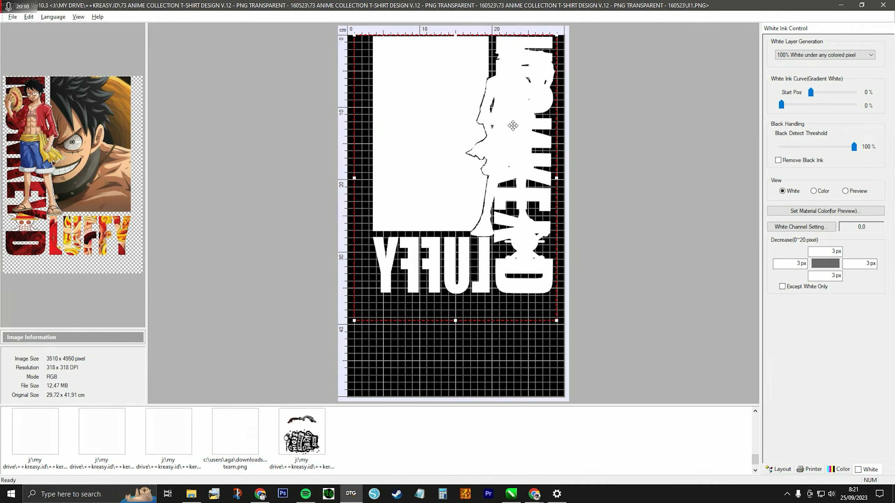
Step: Try Fill All Area for the white layer generation and return to 100% White under any colored pixel
click(816, 55)
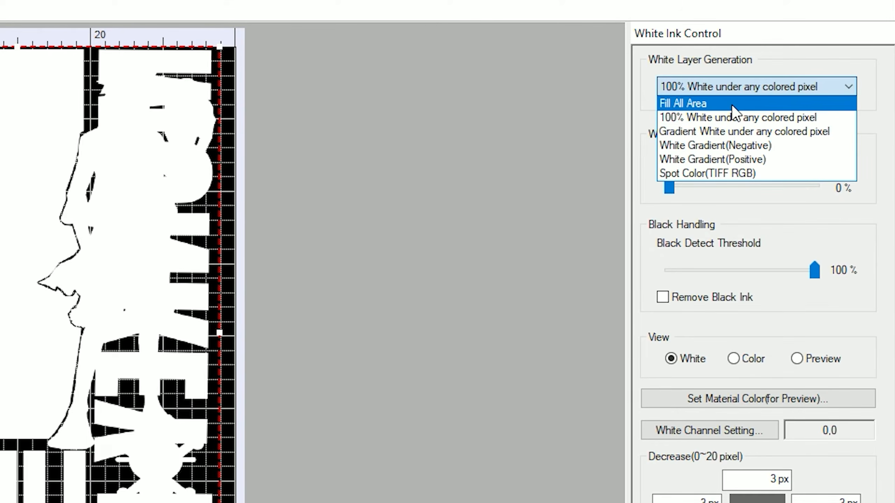
click(720, 103)
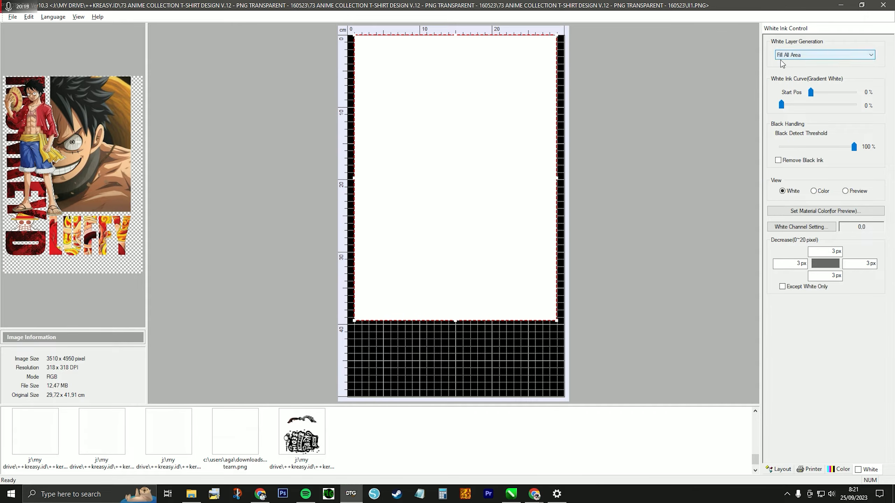
click(791, 55)
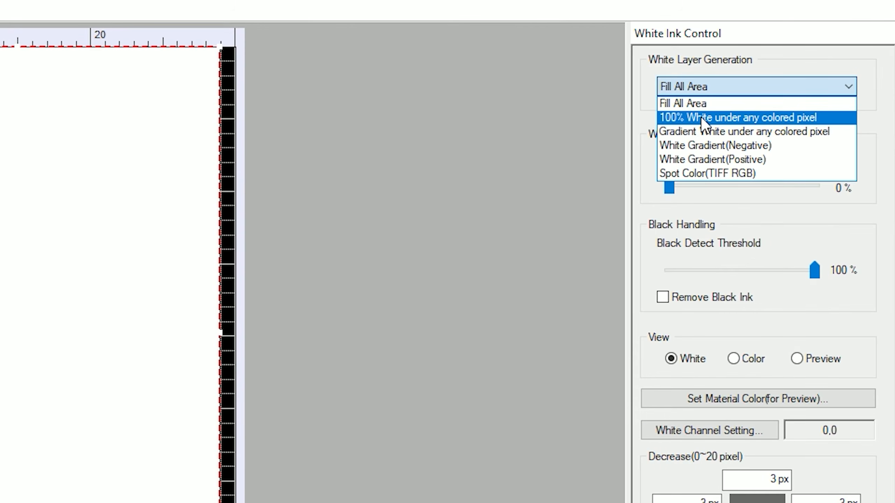
click(701, 119)
Step: Compare Gradient White under any colored pixel with 100% White under any colored pixel, and keep the 100% White option
click(732, 88)
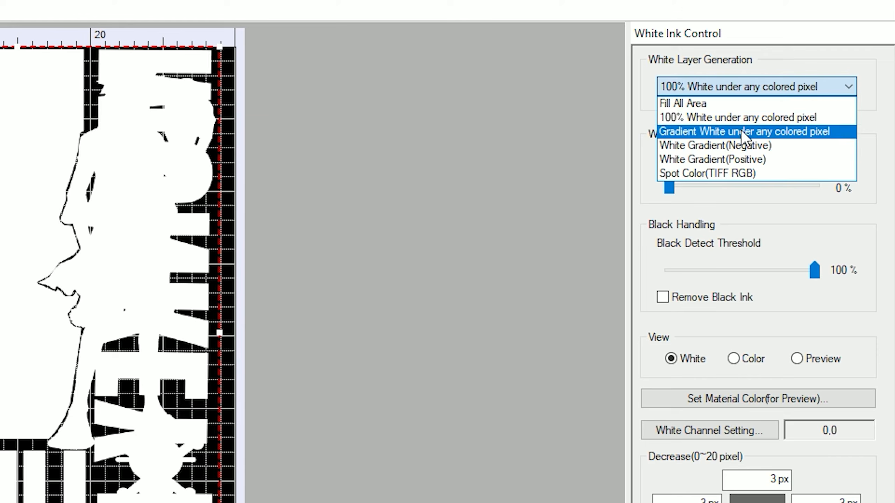
click(766, 130)
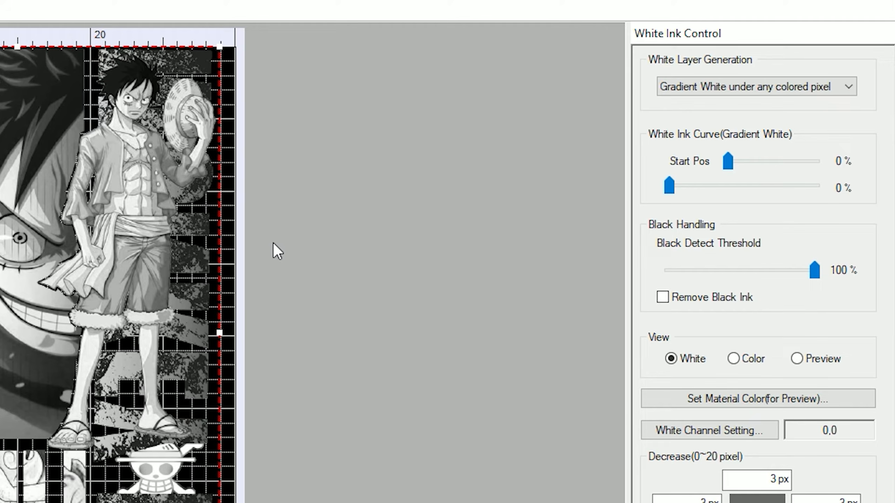
click(739, 86)
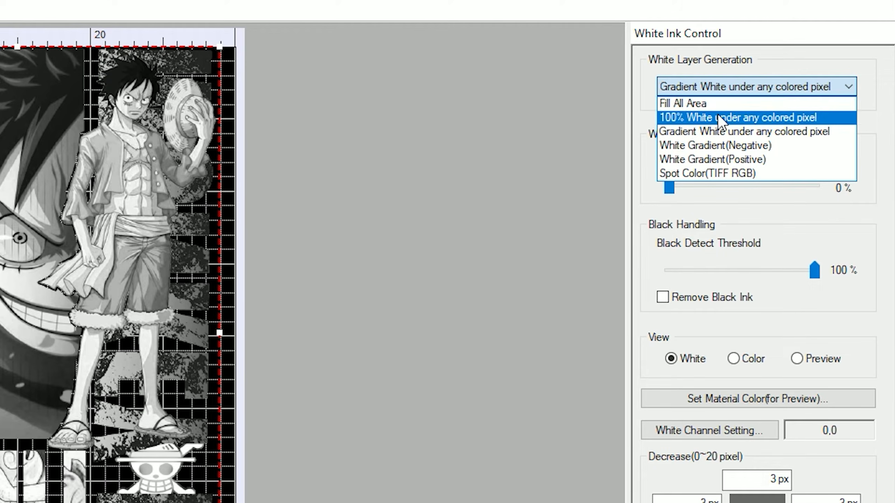
click(717, 119)
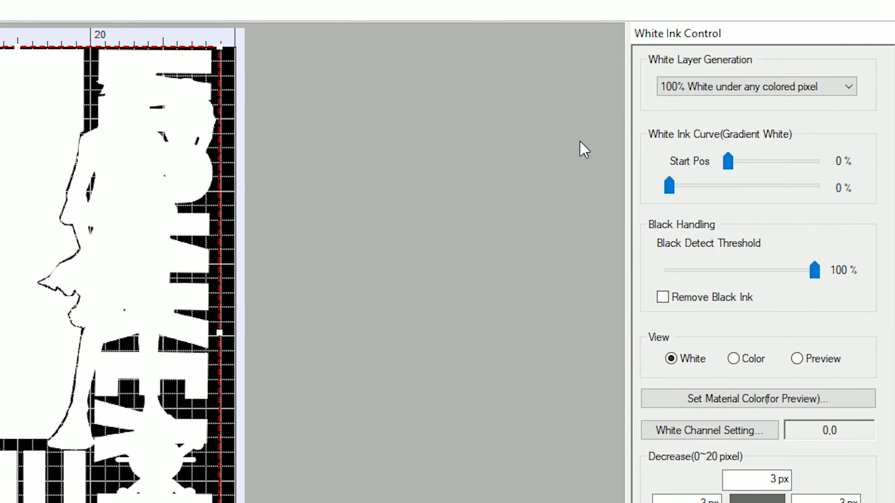
click(725, 88)
click(713, 131)
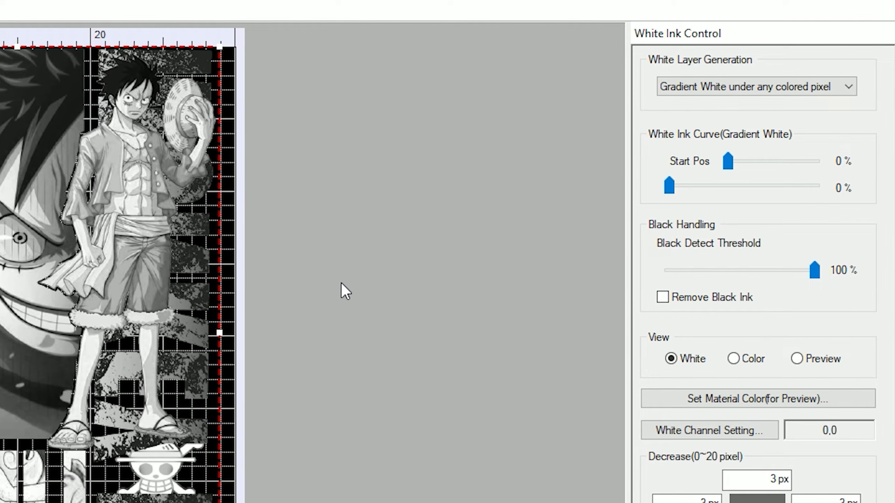
scroll(687, 89, up, 1)
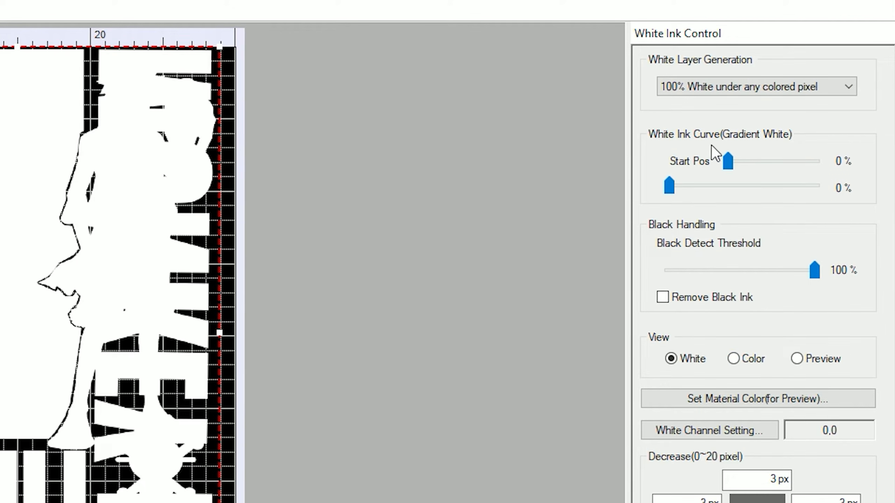
Step: Try the gradient white with Start Pos 23% and curve 18%, and reset both values and the white layer generation
drag(729, 159, 703, 161)
click(740, 82)
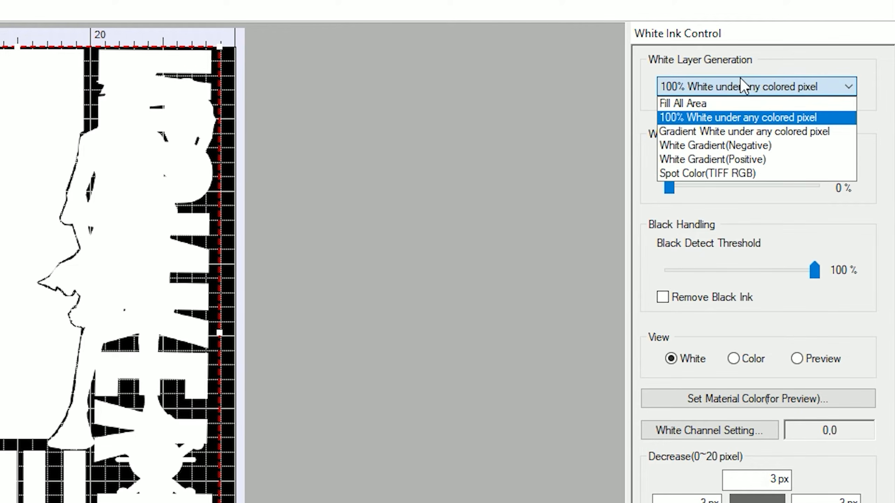
click(737, 131)
drag(728, 159, 767, 162)
drag(668, 186, 696, 184)
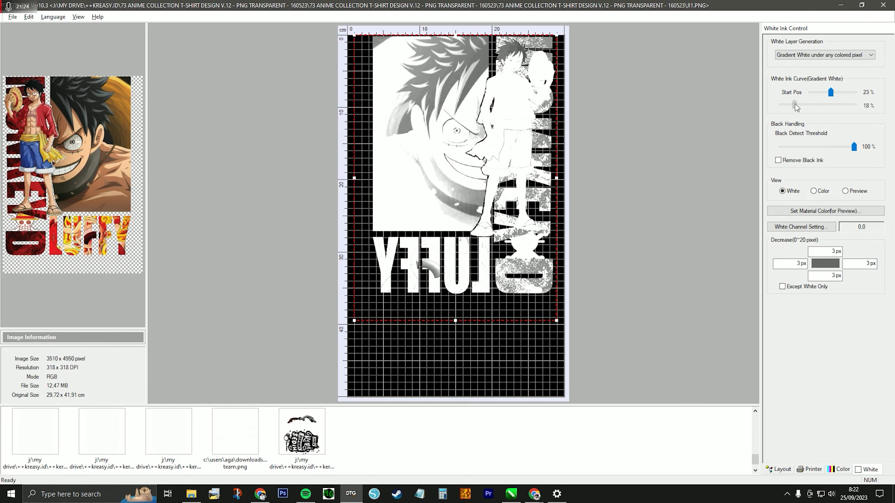
drag(795, 106, 780, 105)
drag(830, 92, 777, 89)
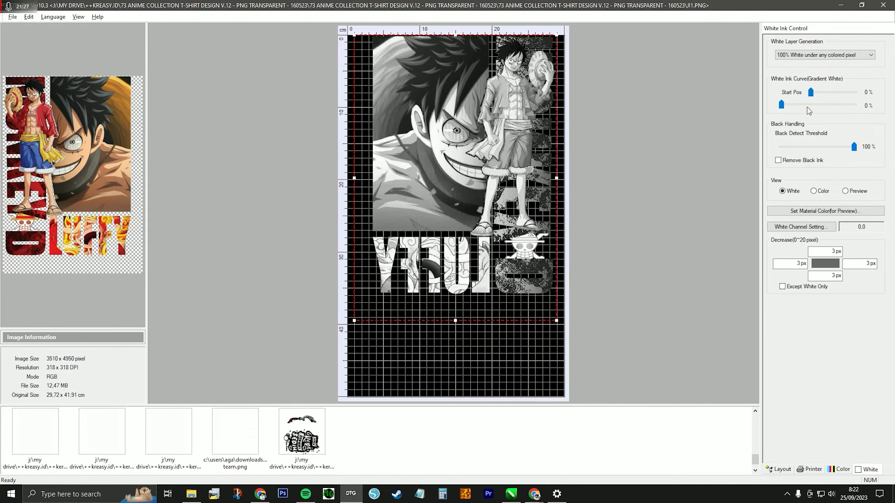
Step: Try the Remove Black Ink option in the Color and White views, and turn it off again
click(813, 191)
mouse_move(854, 149)
mouse_down()
mouse_move(757, 151)
mouse_move(859, 147)
mouse_up()
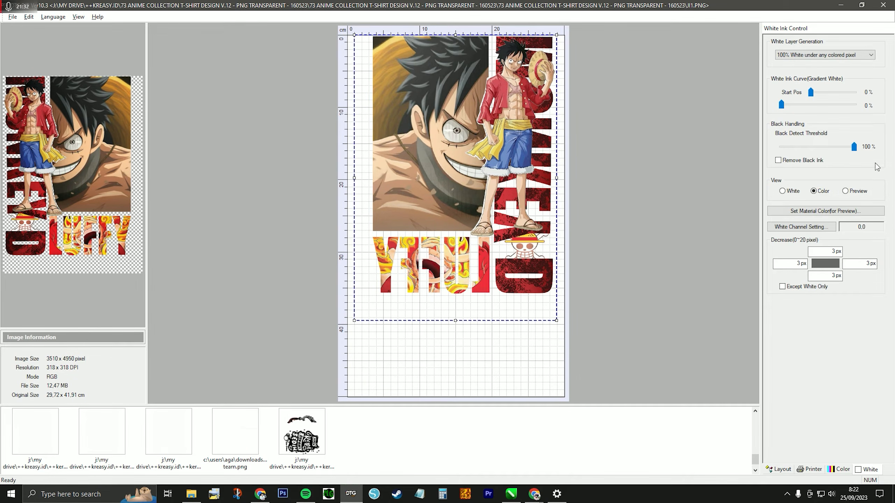
click(778, 160)
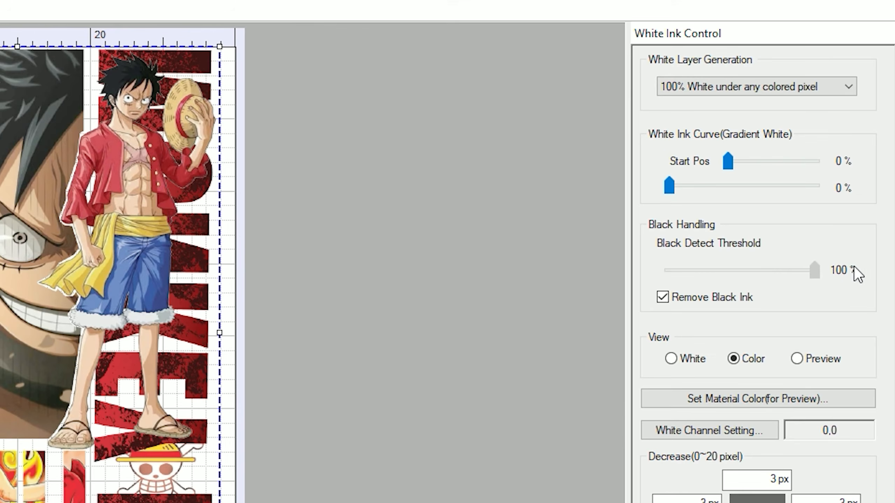
mouse_move(814, 269)
mouse_down()
mouse_move(698, 268)
mouse_move(801, 258)
mouse_move(833, 283)
mouse_up()
click(800, 303)
click(670, 359)
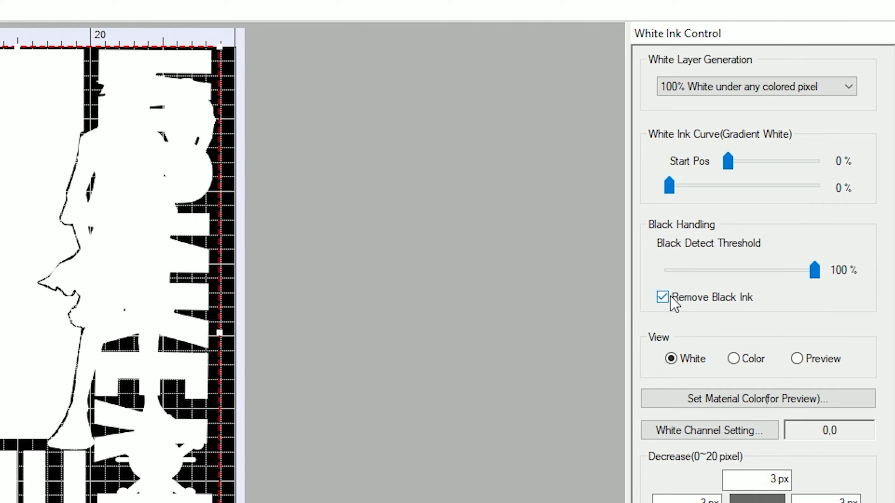
click(662, 297)
Step: Compare the Color, Preview and White views of the Luffy design, and return to the Color view
click(733, 359)
click(796, 359)
click(670, 359)
click(743, 359)
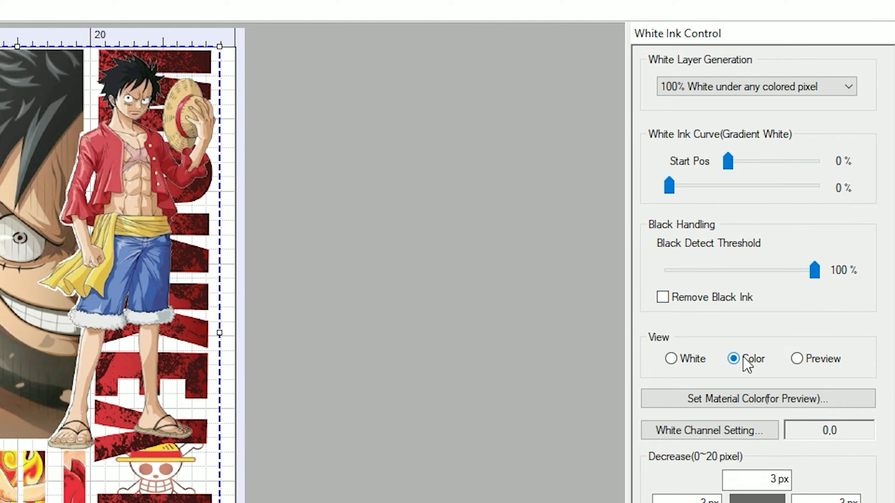
click(817, 357)
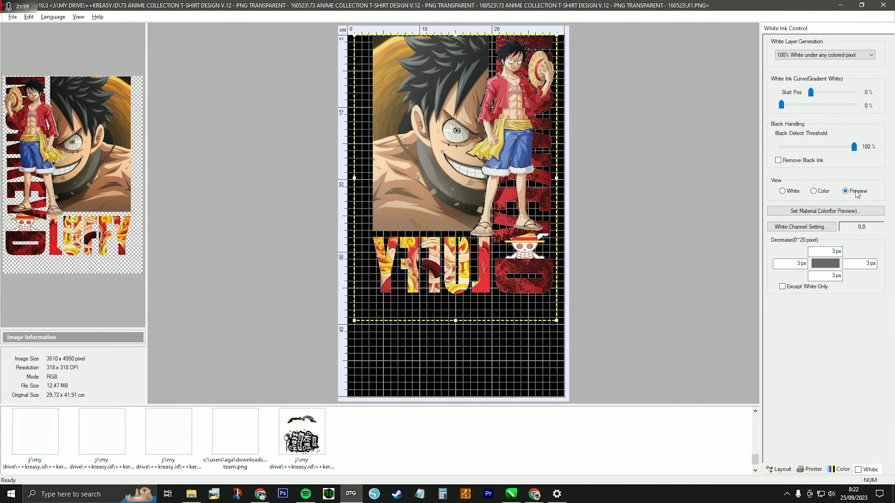
click(813, 192)
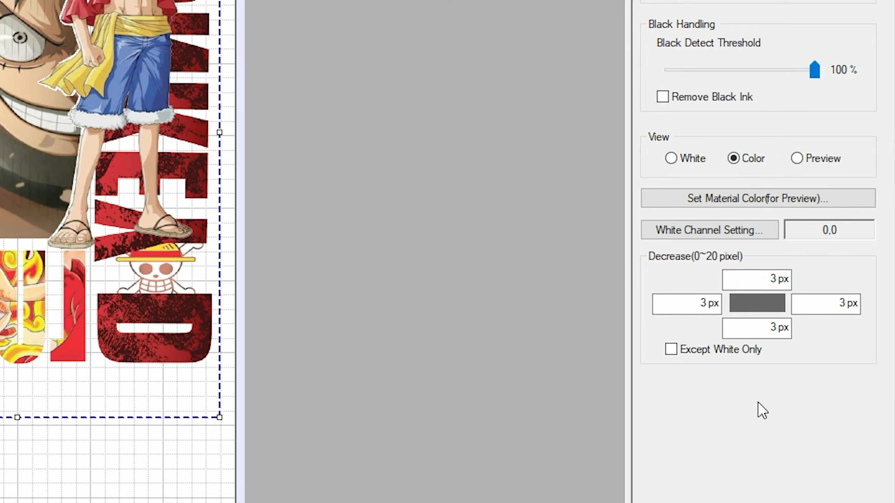
Step: Examine the Decrease pixel settings for the four sides of the white layer
click(752, 278)
click(749, 327)
click(691, 307)
click(755, 284)
click(780, 327)
click(820, 310)
click(742, 281)
Step: Set the white layer's Decrease values to 0 px on all four sides
double_click(749, 279)
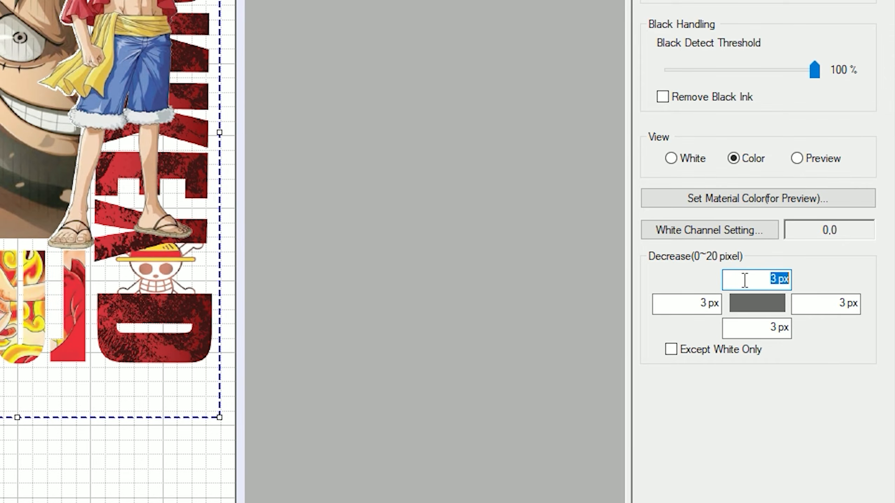
click(764, 281)
drag(763, 282, 795, 280)
text(0)
click(754, 326)
text(0)
key(Tab)
text(0)
click(693, 301)
text(0)
click(822, 303)
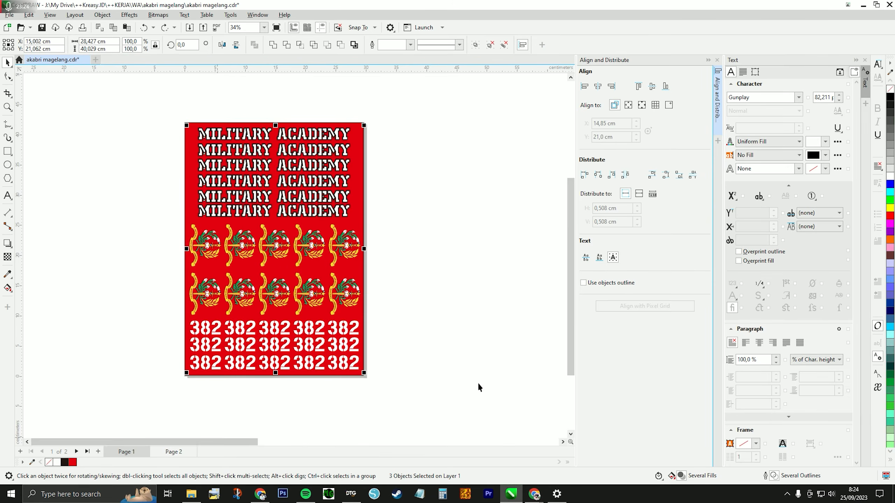
Step: Switch to CorelDRAW and insert a blank page after Page 1 of akabri magelang.cdr, ready for drawing rectangles
key(Delete)
key(F6)
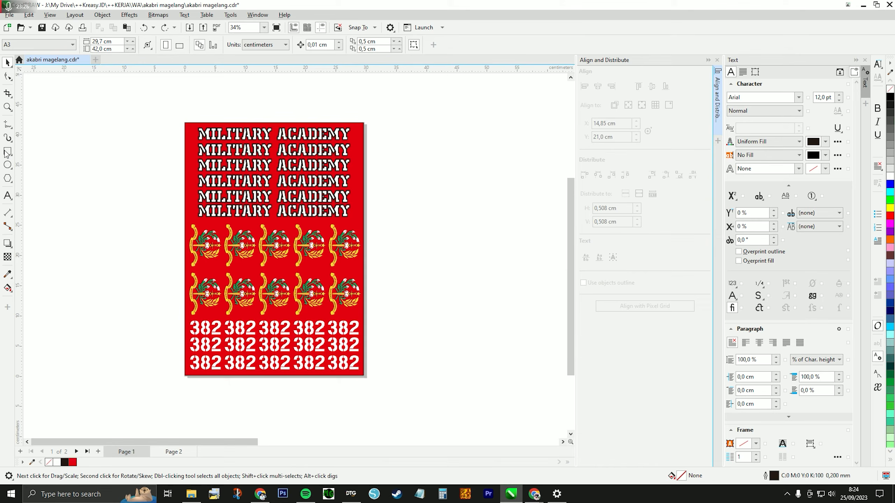
key(Page_Down)
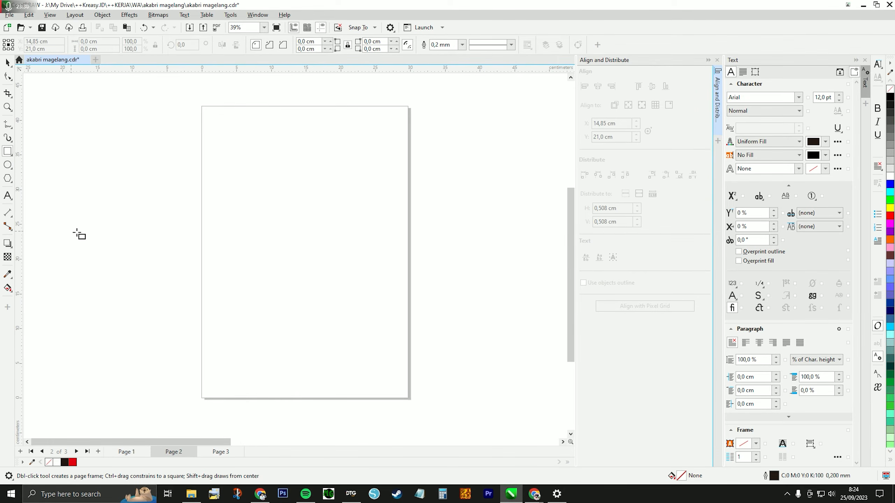
Step: Draw a rectangle about 27.7 × 32.5 cm on the blank page and fill it with black
drag(211, 134, 407, 357)
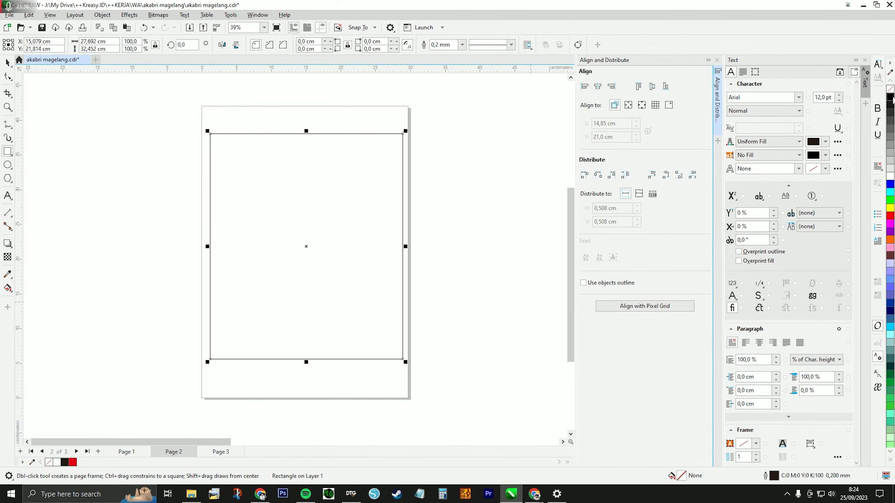
drag(890, 97, 285, 239)
scroll(200, 272, up, 1)
click(716, 60)
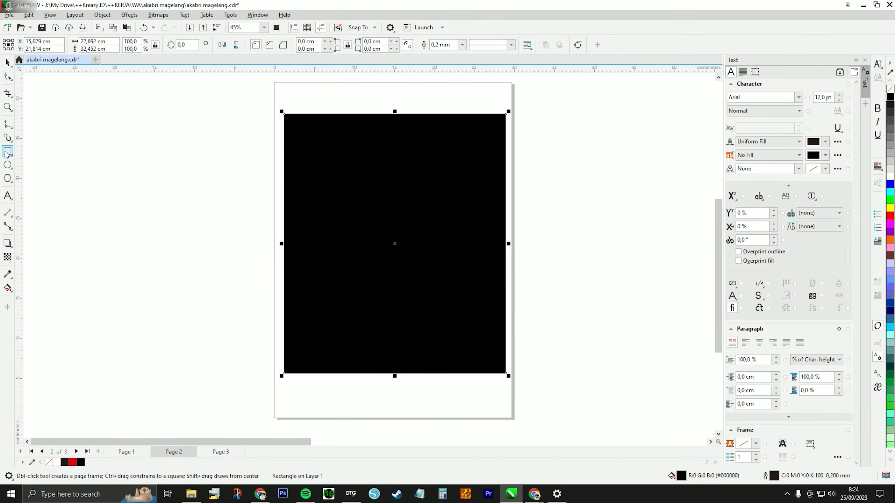
Step: Draw a red-filled rectangle about 20 × 15.6 cm on the black one and position it in the upper middle
drag(311, 166, 472, 292)
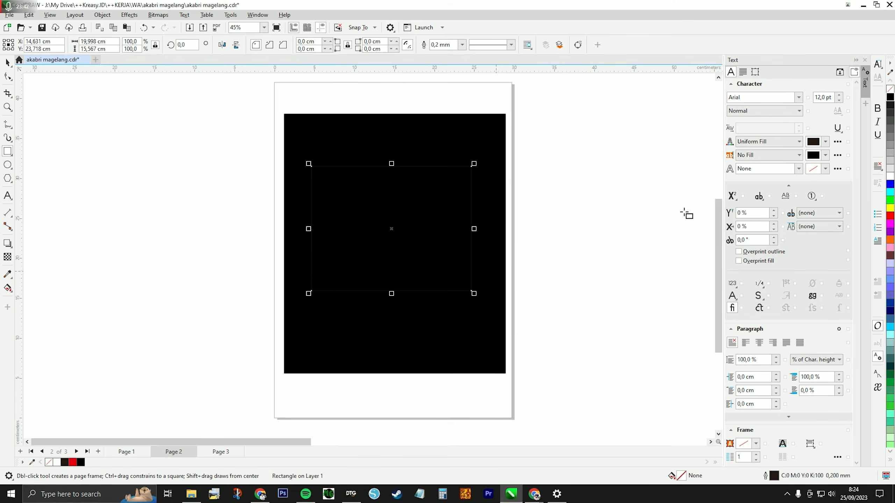
click(890, 216)
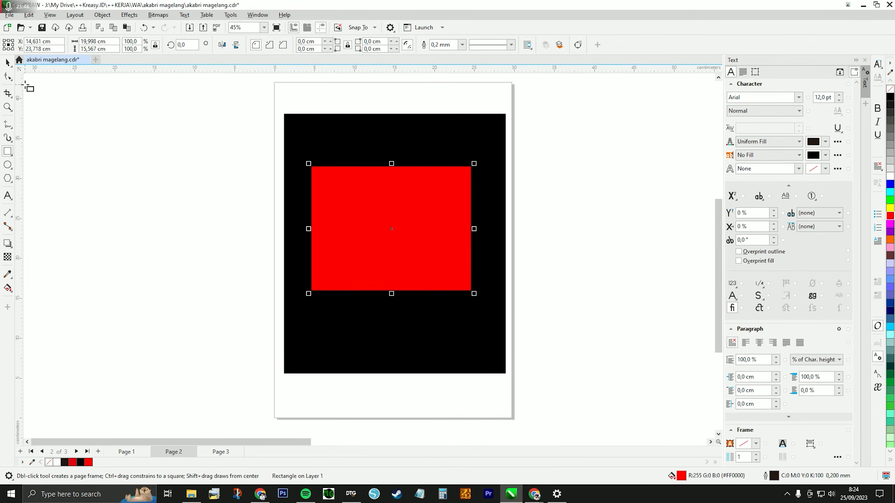
click(7, 63)
drag(407, 195, 413, 203)
click(356, 130)
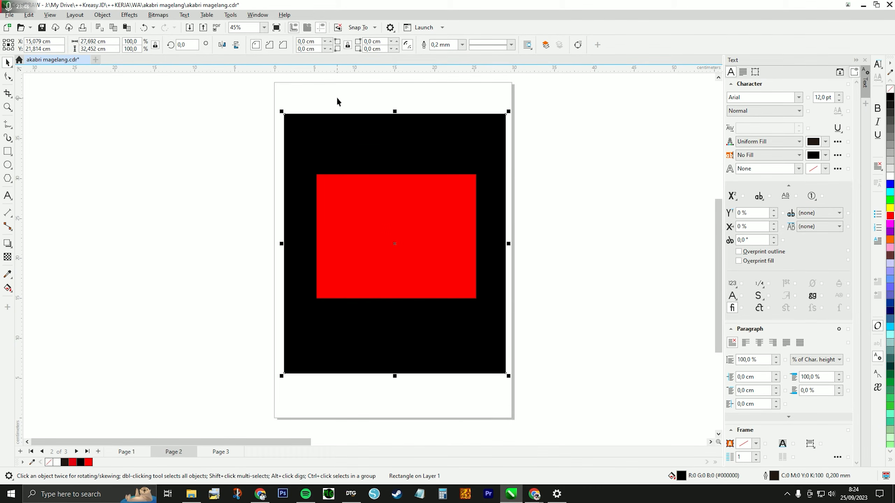
click(373, 197)
click(377, 91)
click(365, 206)
drag(388, 204, 390, 189)
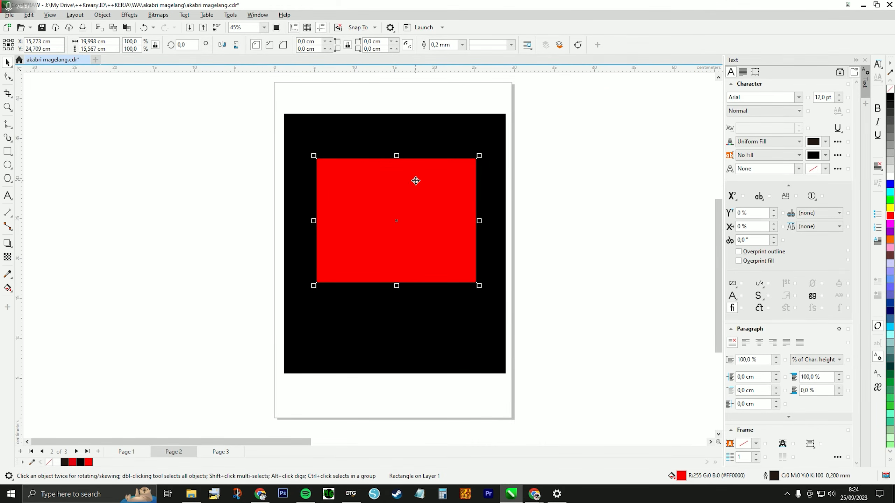
Step: Make a white copy of the red rectangle, offset it down and to the right, and remove its outline
click(890, 181)
drag(481, 222, 344, 170)
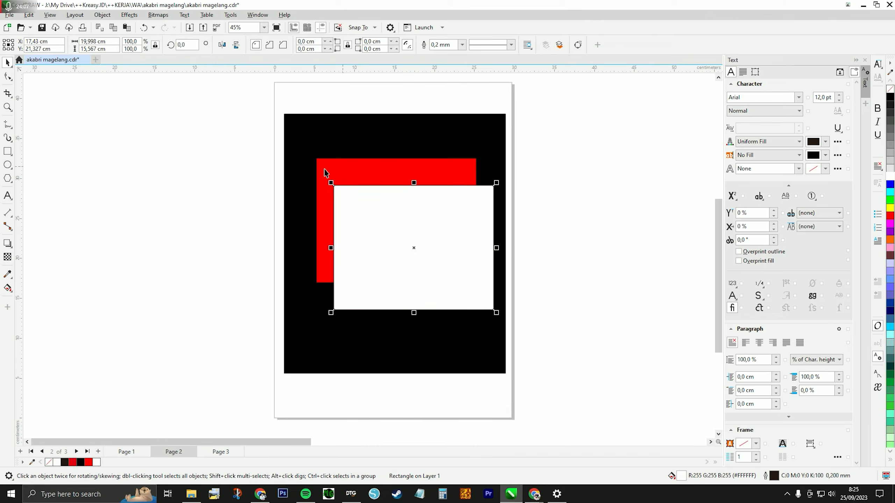
right_click(890, 89)
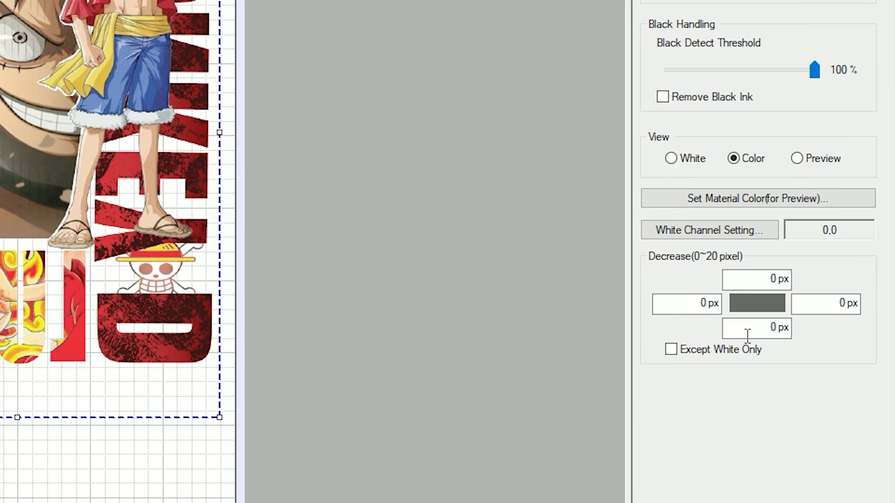
Step: Switch back to the DTG print software and review the Decrease fields set to 0 px on each side
click(766, 328)
click(816, 303)
click(759, 280)
click(707, 297)
click(760, 280)
click(817, 303)
click(766, 329)
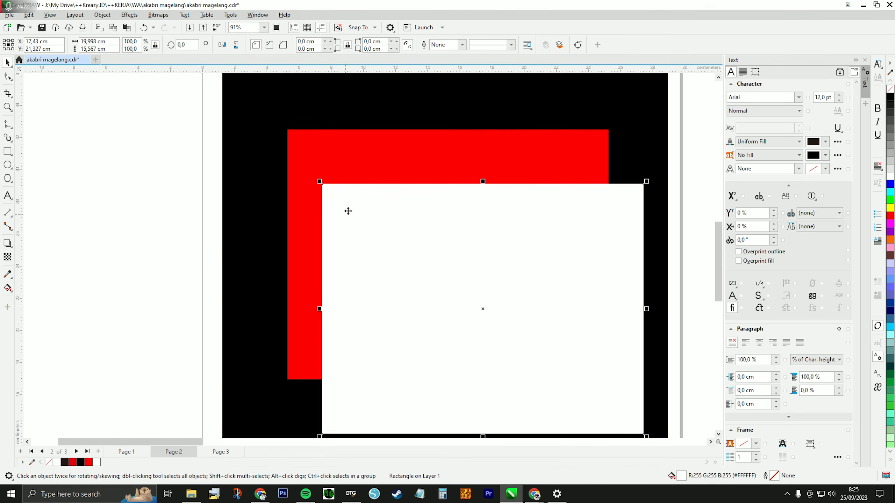
Step: In CorelDRAW, undo the white rectangle's offset and outline removal, remove its outline again and reposition it over the red rectangle
key(ctrl+z)
key(ctrl+z)
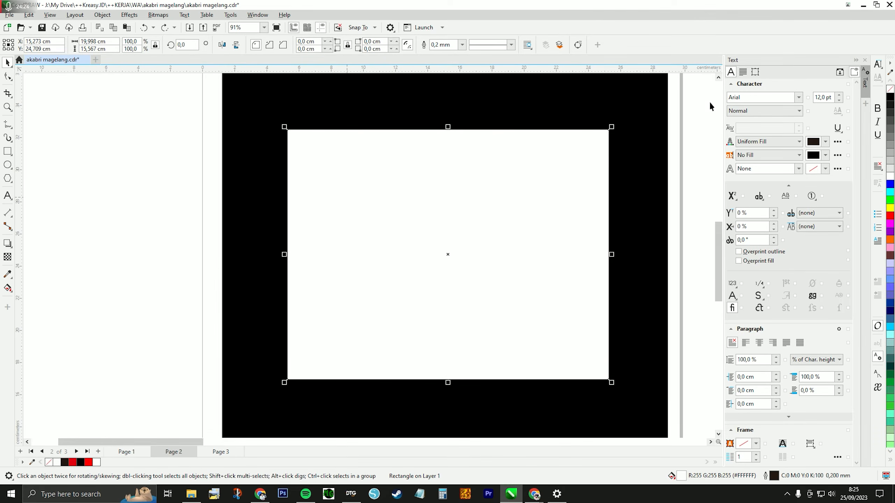
right_click(889, 89)
scroll(328, 133, up, 5)
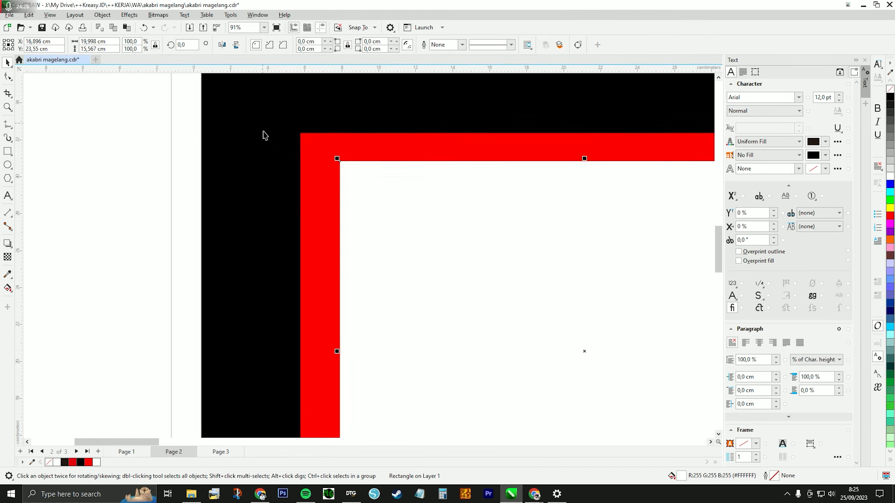
scroll(293, 173, down, 1)
drag(451, 199, 345, 124)
scroll(346, 125, down, 5)
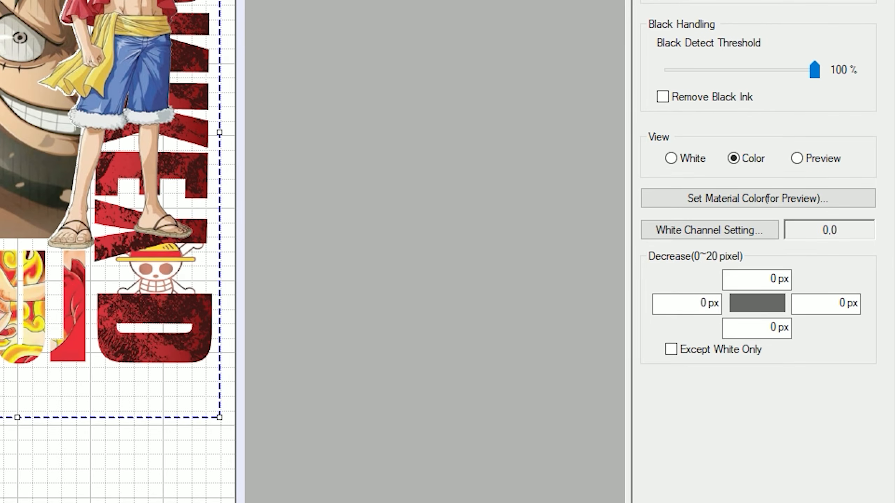
Step: Return to the DTG print software and set the Decrease values to 3 px on all four sides
click(797, 279)
text(3)
key(Tab)
text(3)
key(Tab)
text(3)
key(Tab)
text(3)
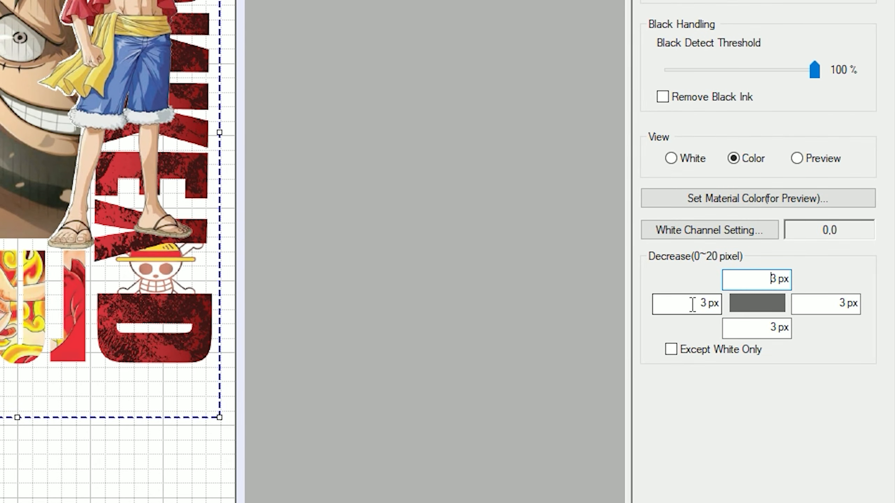
Step: Switch to CorelDRAW and shrink the white rectangle around its centre to about 19.14 by 14.9 cm over the red one
click(809, 304)
click(771, 328)
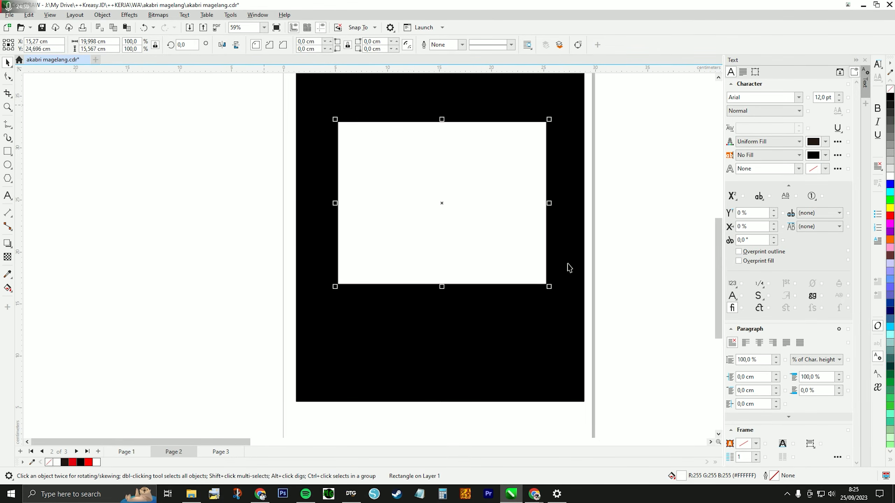
drag(549, 286, 544, 280)
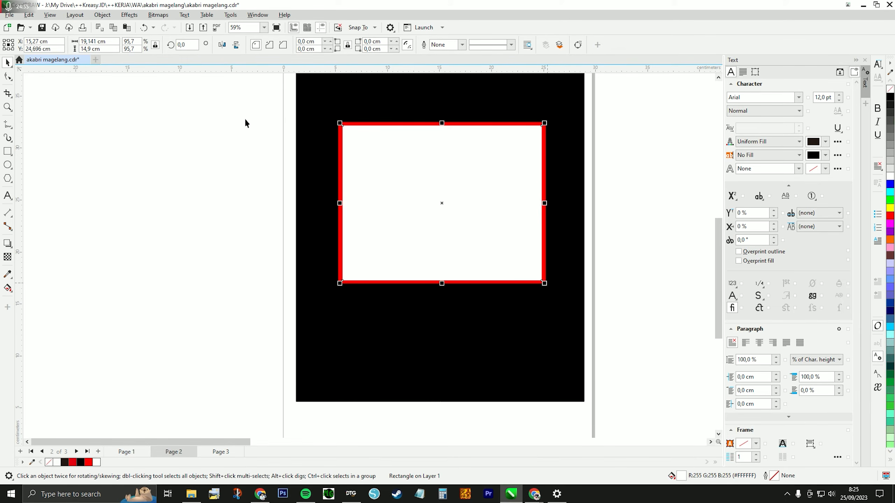
scroll(346, 155, up, 4)
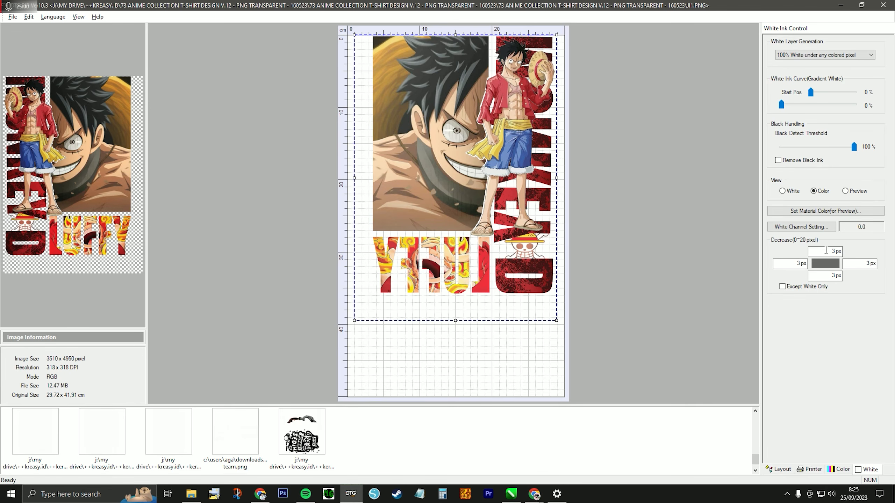
Step: Return to the DTG print software and set the bottom and top Decrease values to 0 px
click(518, 497)
click(511, 494)
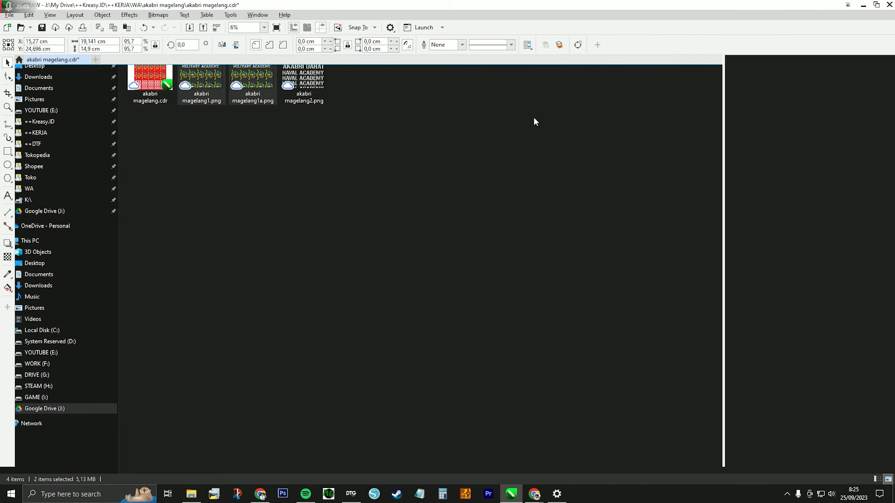
scroll(206, 180, down, 2)
click(458, 138)
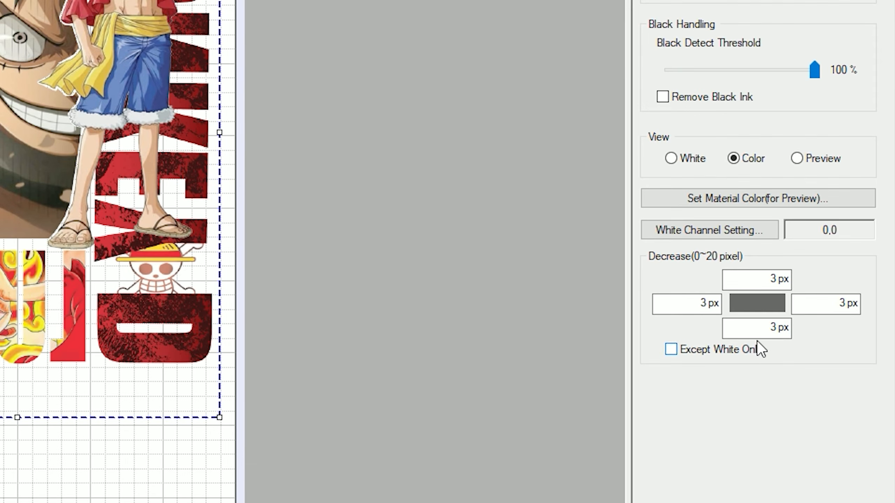
double_click(775, 327)
text(0)
double_click(779, 279)
text(0)
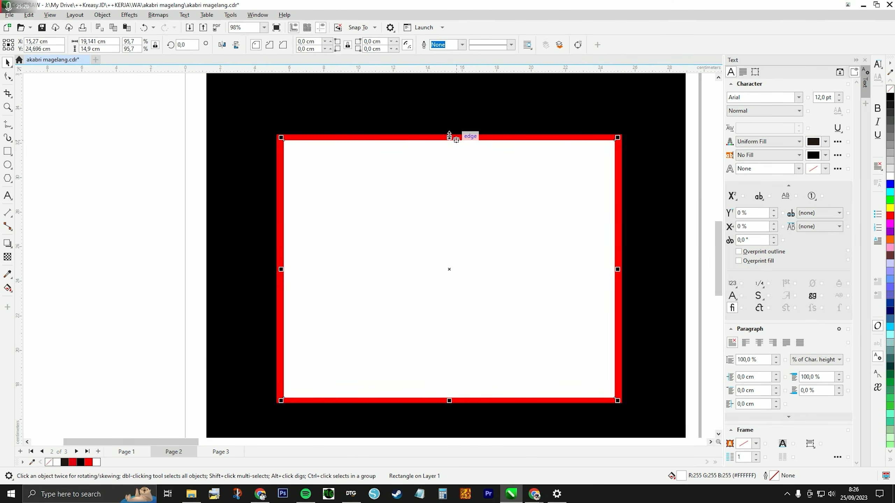
Step: In CorelDRAW, stretch the white rectangle's top and bottom edges to the red rectangle's full height, about 15.57 cm
drag(449, 135, 449, 134)
drag(447, 398, 447, 404)
click(120, 233)
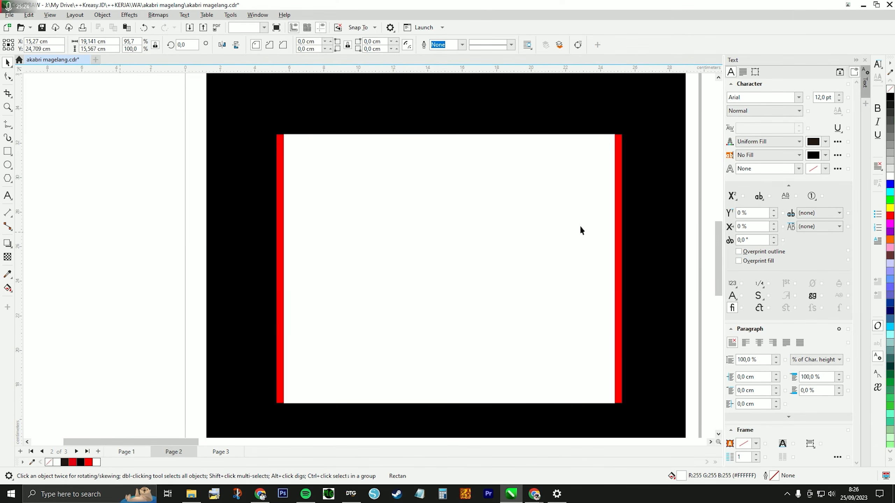
key(Escape)
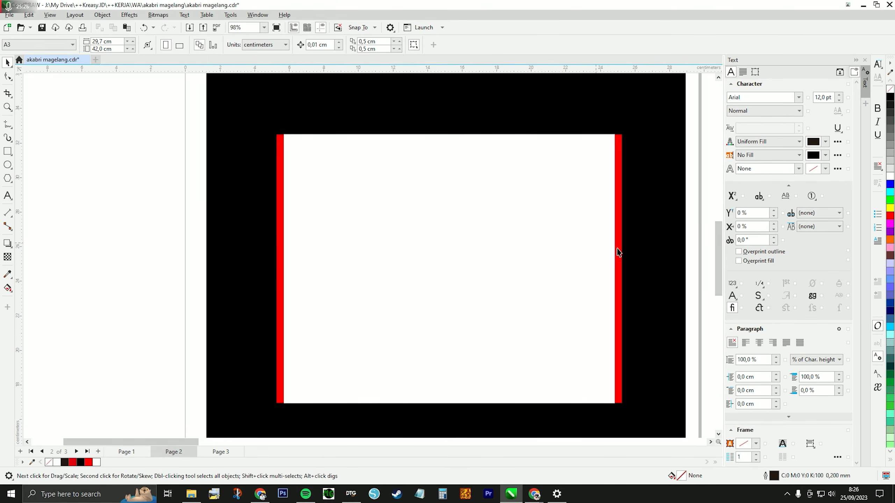
Step: Undo the white rectangle's vertical stretch and clear the selection
key(ctrl+z)
key(ctrl+z)
key(Escape)
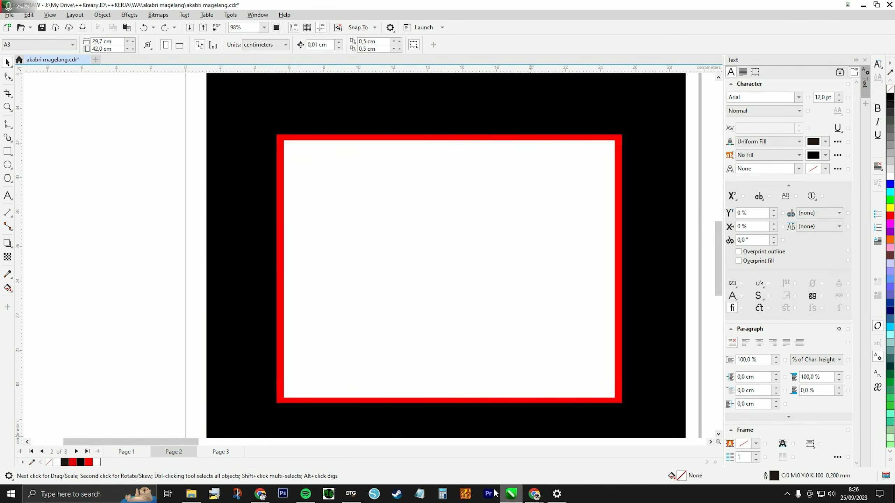
click(350, 495)
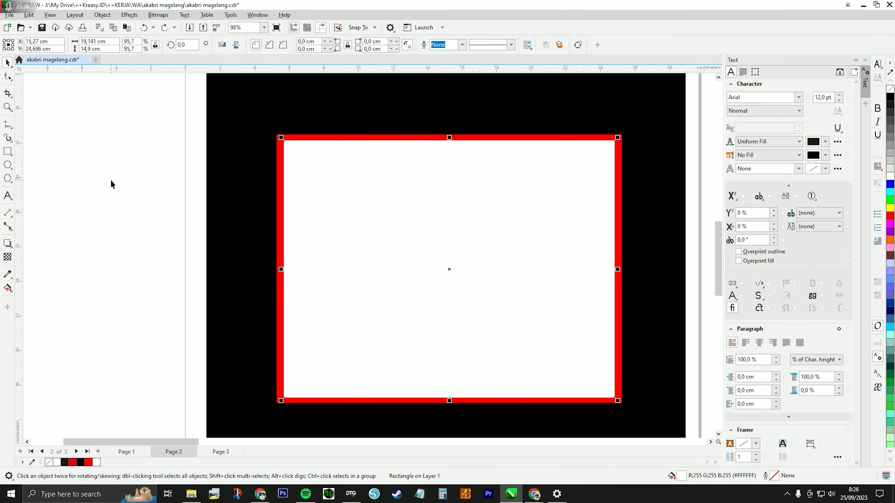
click(162, 180)
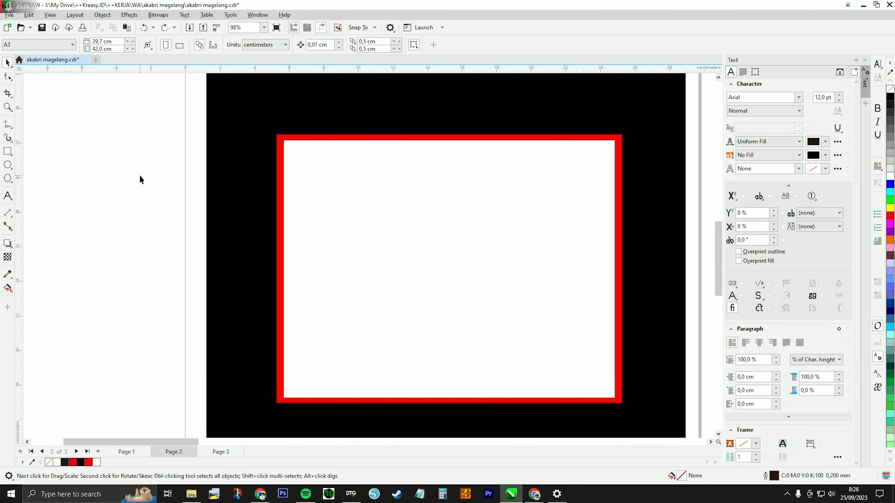
Step: Enlarge the white rectangle to about 19.99 by 15.56 cm and offset it up and to the left of the red rectangle
click(280, 150)
drag(279, 138, 273, 133)
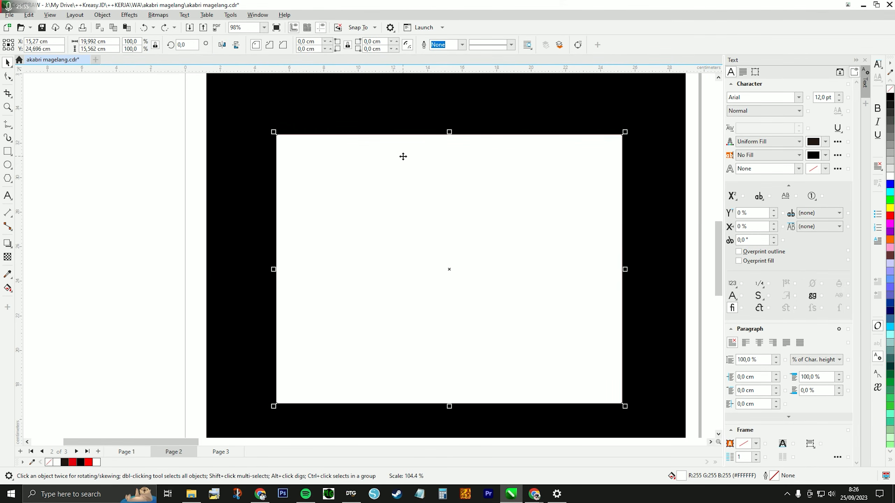
click(696, 225)
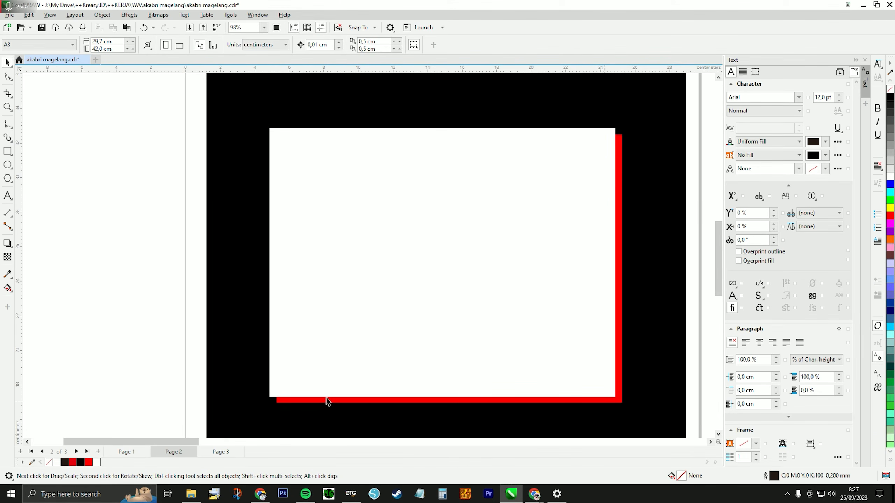
Step: Resize the offset white rectangle by pulling its top and left edges inward over the red rectangle
click(328, 193)
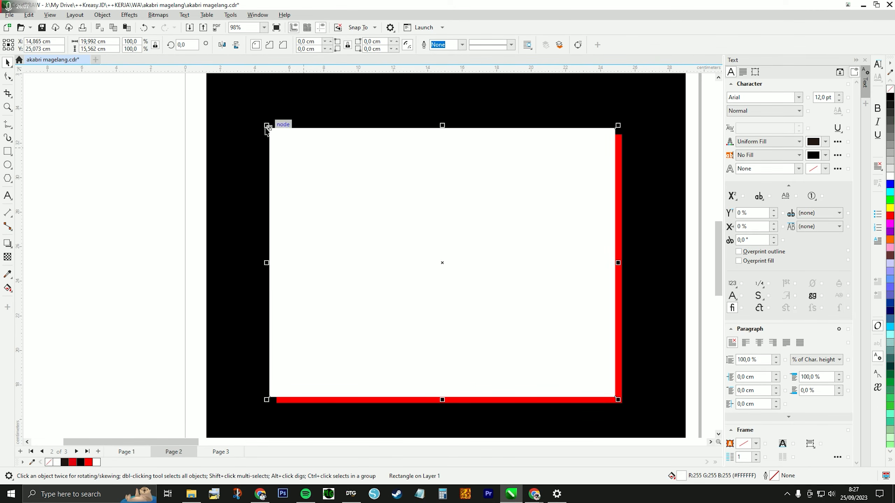
drag(442, 125, 443, 139)
drag(268, 270, 283, 269)
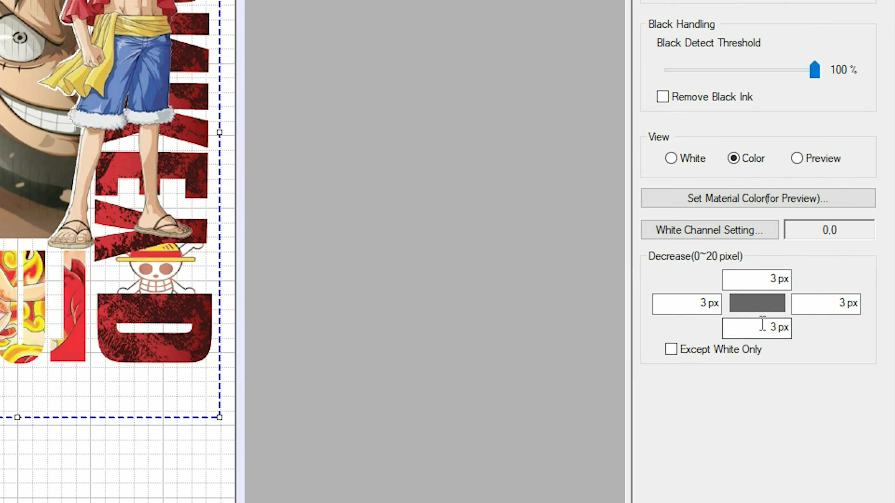
Step: Switch to the DTG print software and set the Decrease values to 0 px on all four sides
key(Tab)
key(Tab)
key(Tab)
key(Tab)
key(Tab)
click(826, 311)
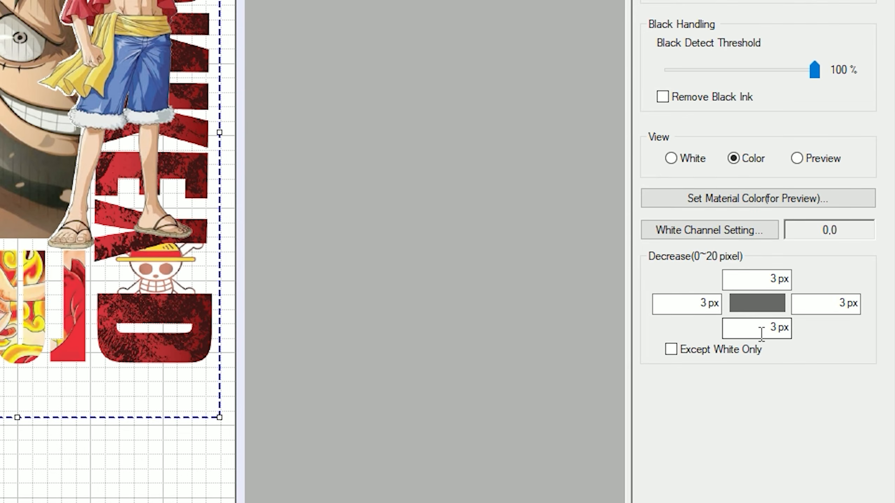
drag(725, 326, 831, 329)
text(0)
key(Tab)
text(0)
key(Tab)
text(0)
key(Tab)
text(0)
click(837, 310)
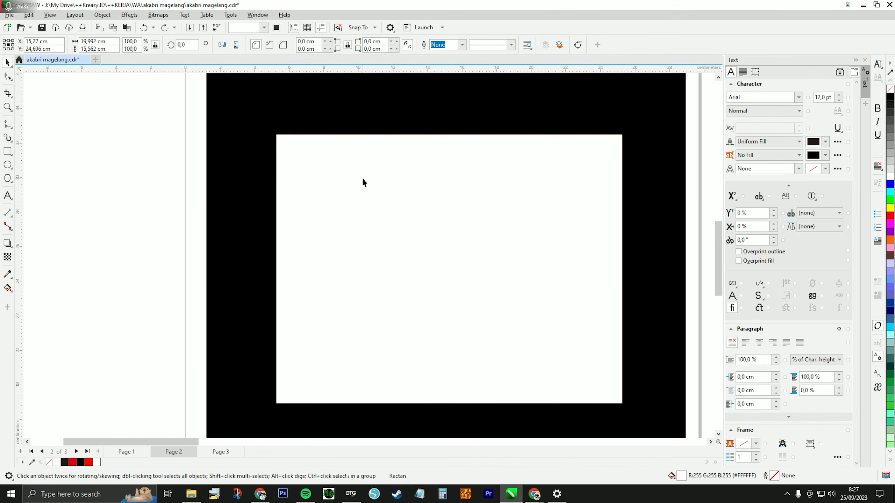
Step: In CorelDRAW, bring the red rectangle in front of the white one and shrink it around its centre to about 19.47 by 15.15 cm
click(363, 178)
key(ctrl+shift+z)
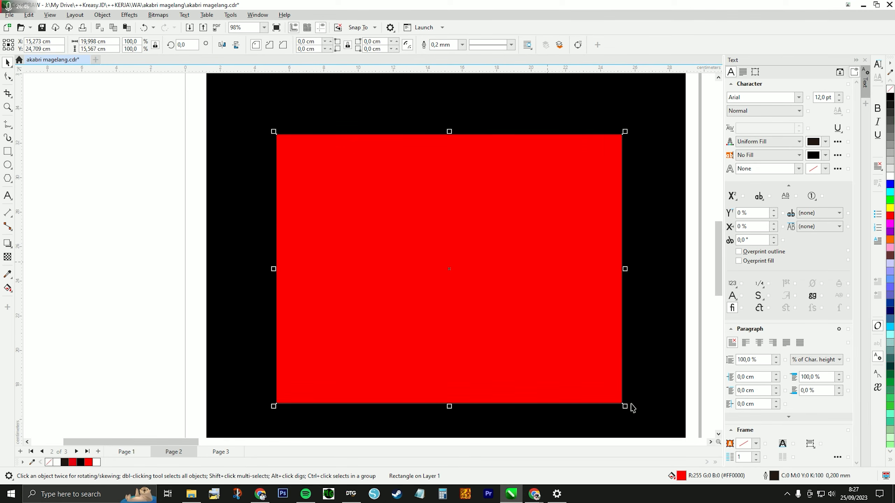
drag(625, 406, 623, 405)
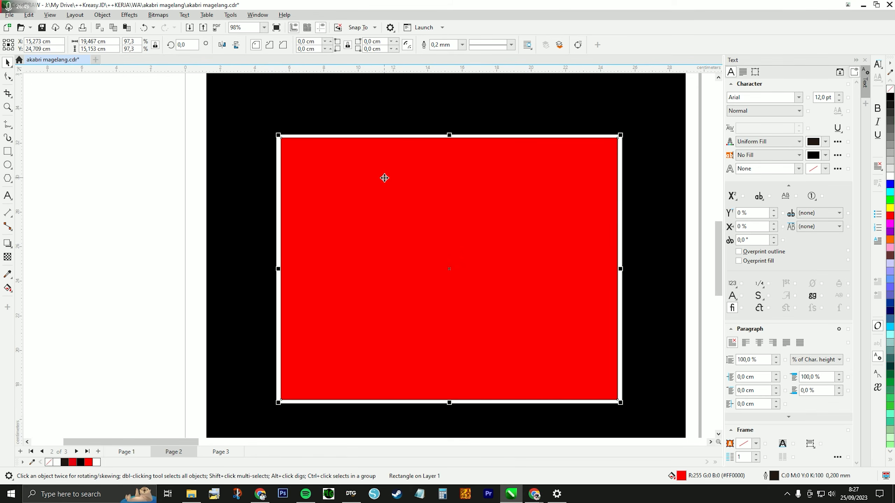
click(287, 105)
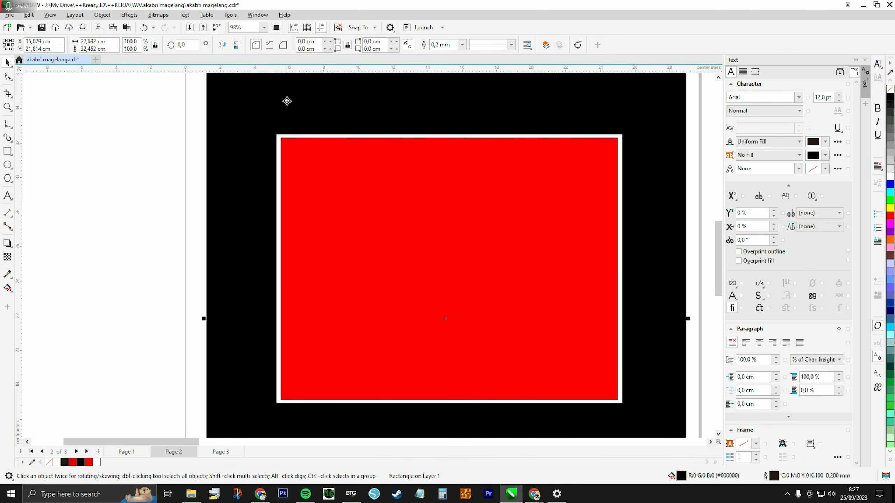
Step: Shrink the white rectangle behind the red one around its centre to about 19.46 by 15.15 cm
scroll(292, 102, down, 1)
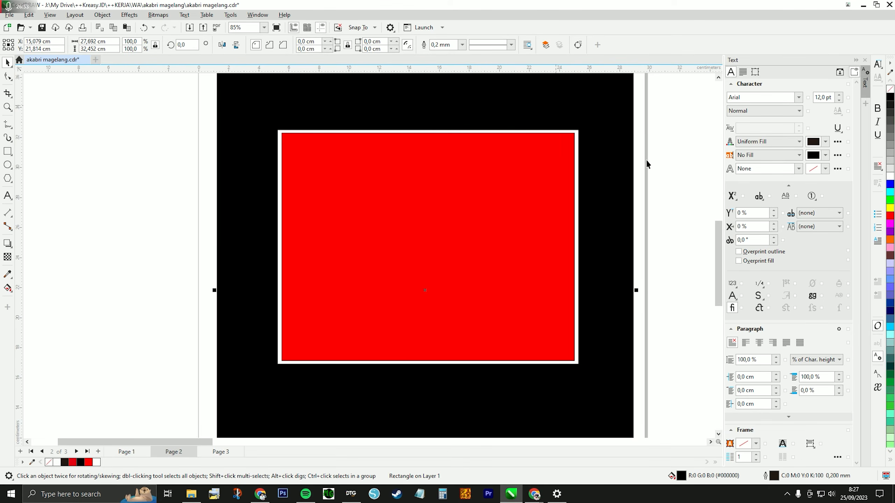
click(315, 152)
click(275, 127)
drag(275, 127, 278, 131)
scroll(273, 116, up, 1)
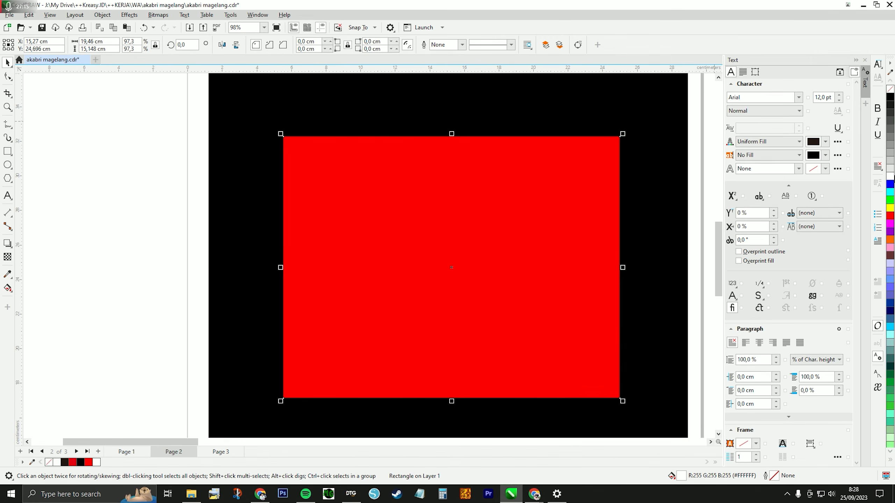
Step: Give the white rectangle a white outline, try a 2.5 mm width and settle on 1.0 mm
right_click(892, 178)
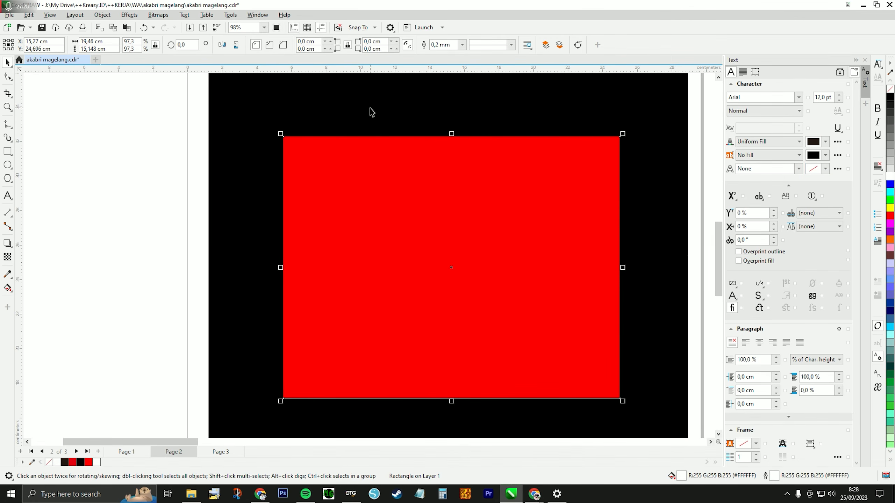
click(462, 45)
click(440, 103)
click(462, 45)
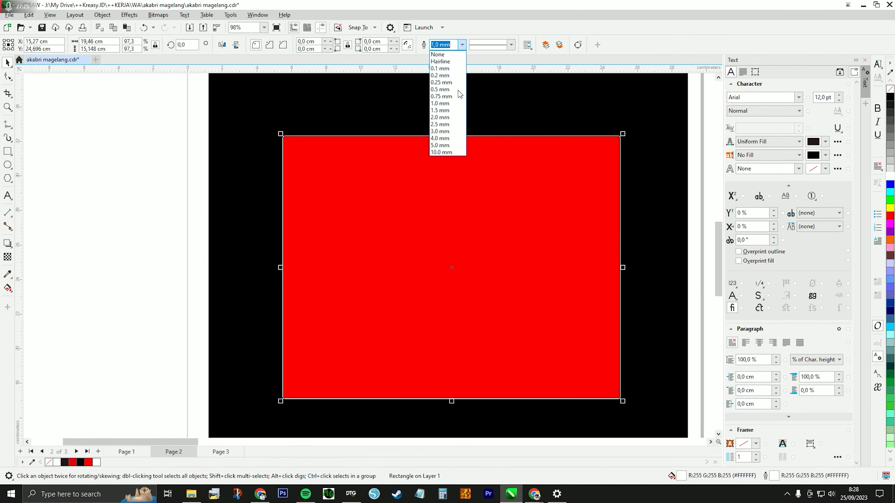
click(439, 125)
click(462, 45)
click(440, 103)
click(461, 44)
click(453, 104)
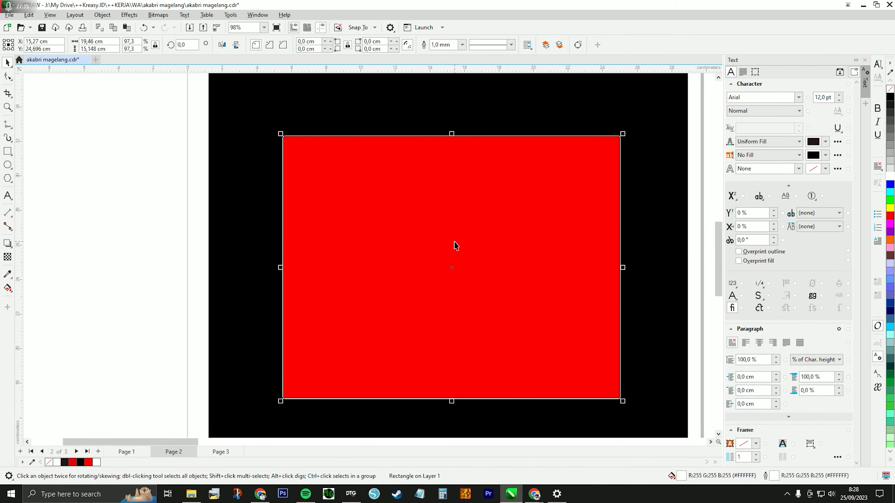
scroll(455, 246, up, 1)
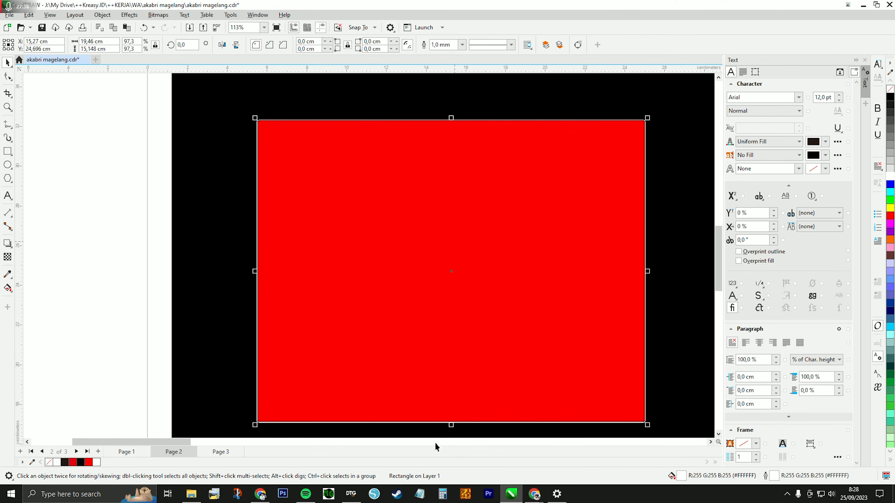
click(351, 493)
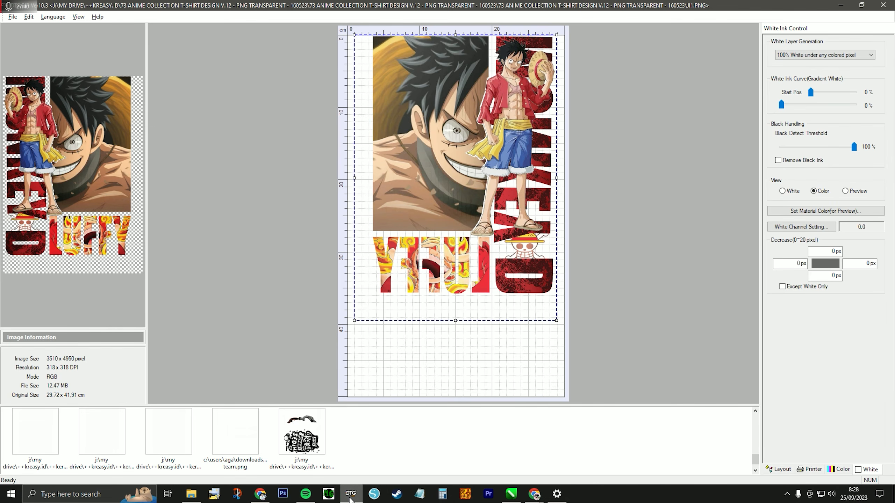
click(350, 494)
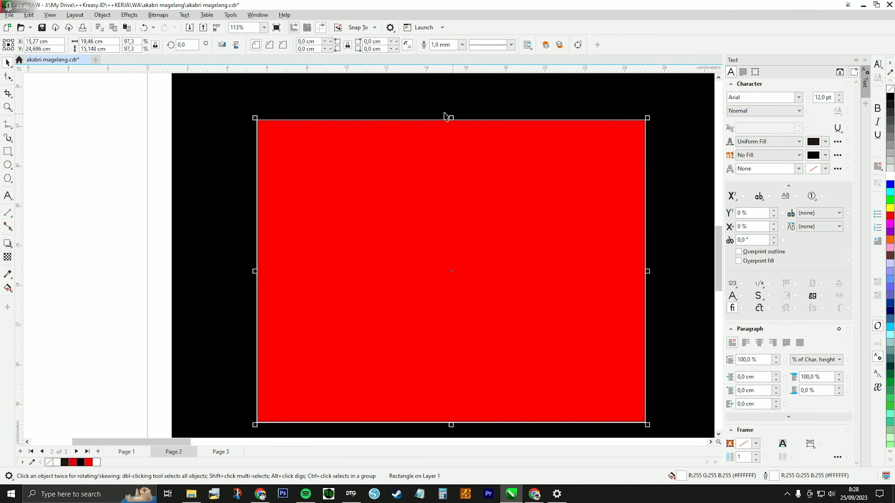
click(154, 178)
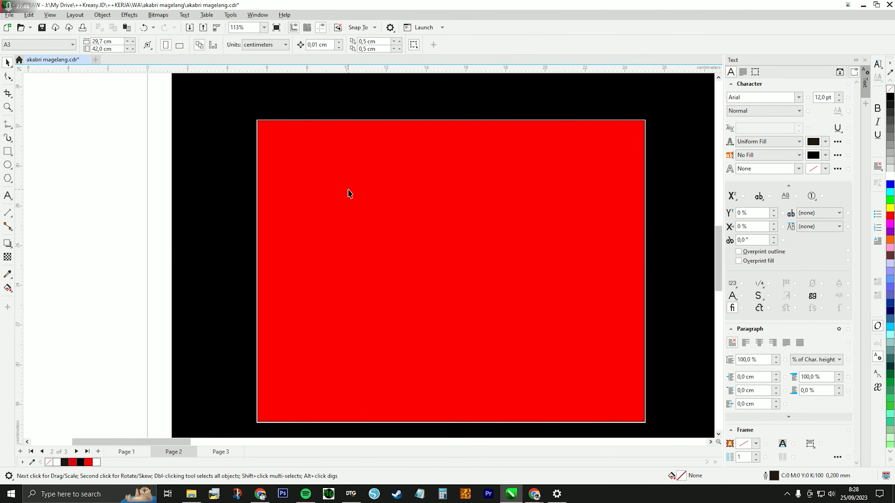
click(349, 194)
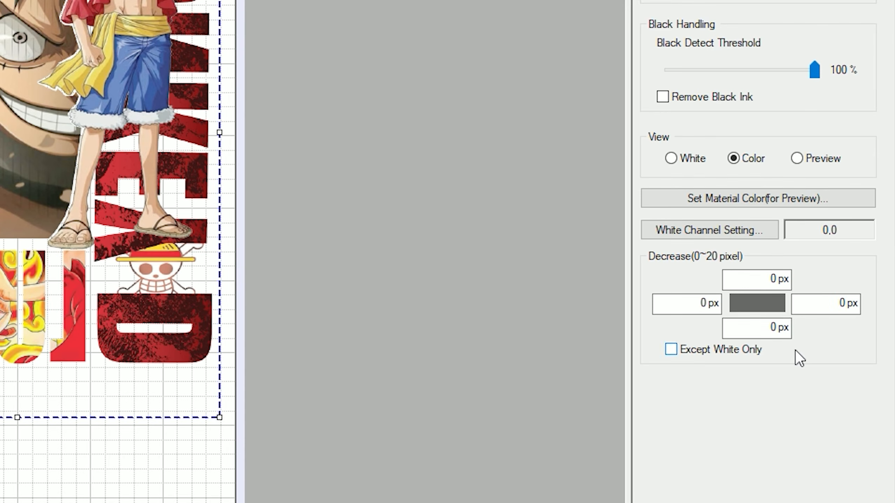
Step: In the DTG print software, set the Decrease values back to 3 px on all four sides
click(768, 328)
text(3)
key(Tab)
text(3)
key(Tab)
text(3)
click(713, 312)
text(3)
click(763, 281)
click(810, 304)
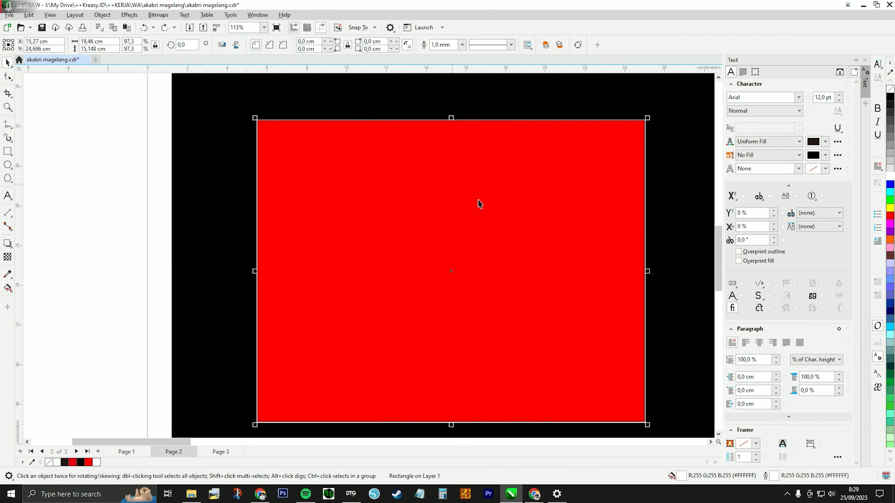
Step: In CorelDRAW, remove the white rectangle's outline and shrink it in front of the red rectangle to about 19.11 by 14.88 cm
click(351, 493)
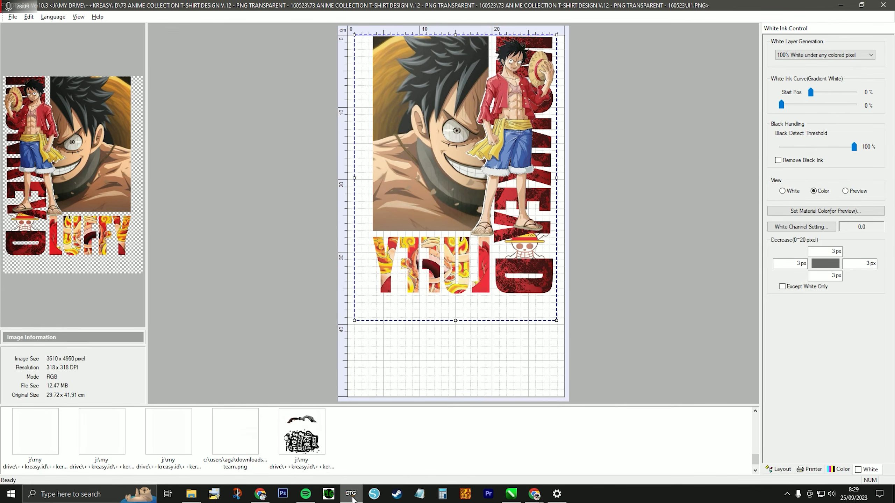
click(351, 493)
click(461, 45)
click(438, 54)
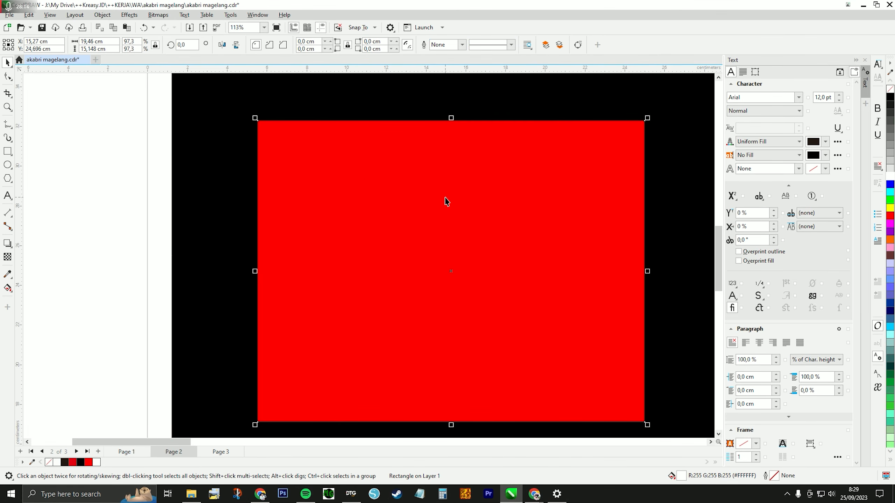
drag(255, 118, 258, 121)
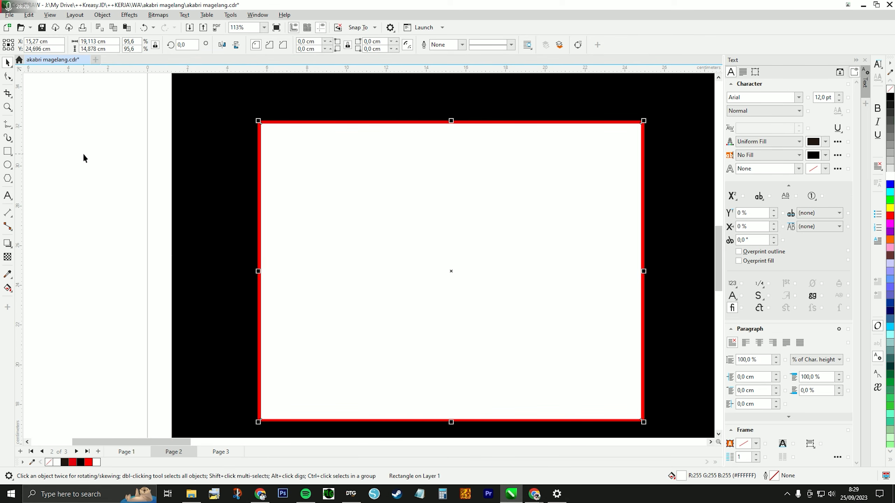
Step: Undo the latest changes to the white rectangle and clear the selection
key(ctrl+z)
key(ctrl+z)
key(ctrl+z)
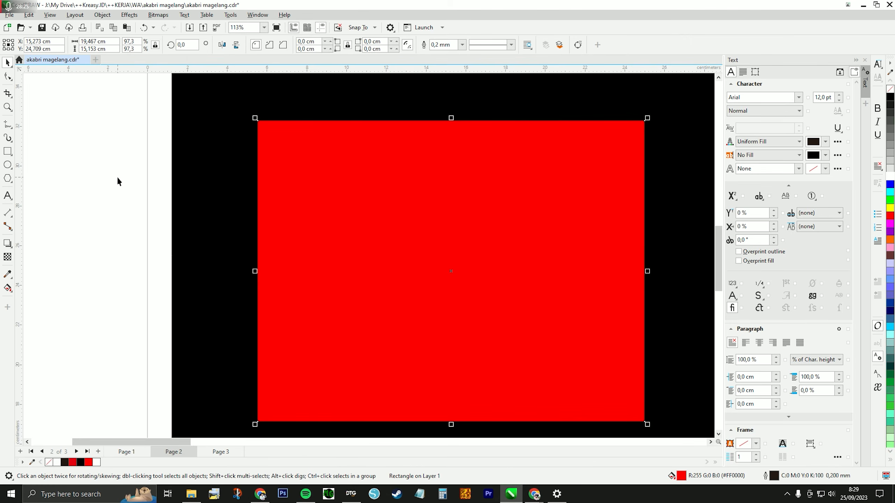
click(117, 176)
scroll(116, 175, down, 4)
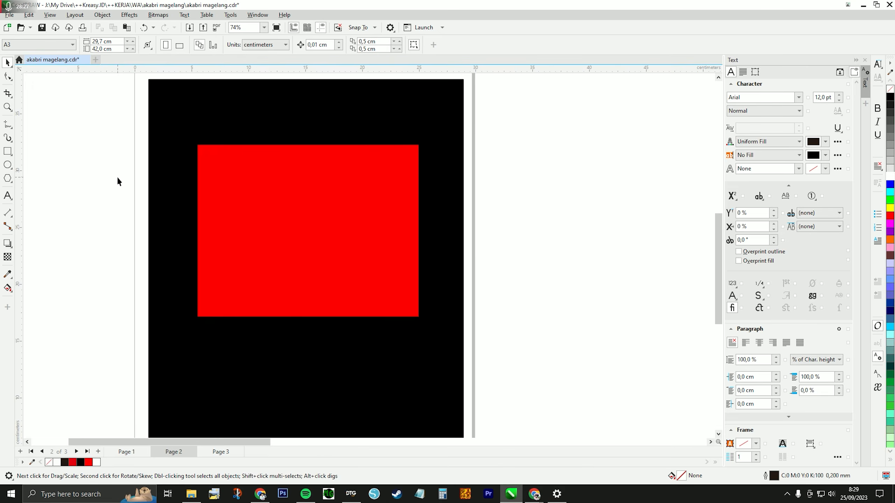
scroll(508, 292, down, 2)
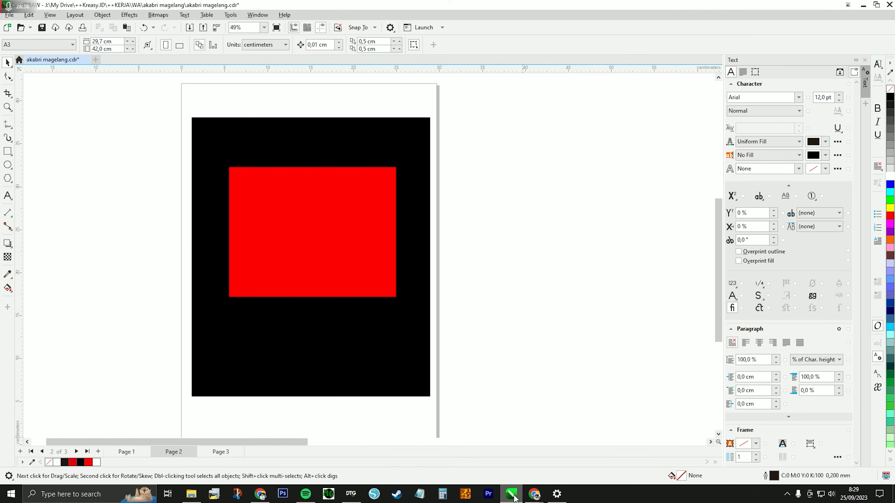
Step: Return to the DTG print software, check the color management settings and open the layout settings
mouse_move(511, 494)
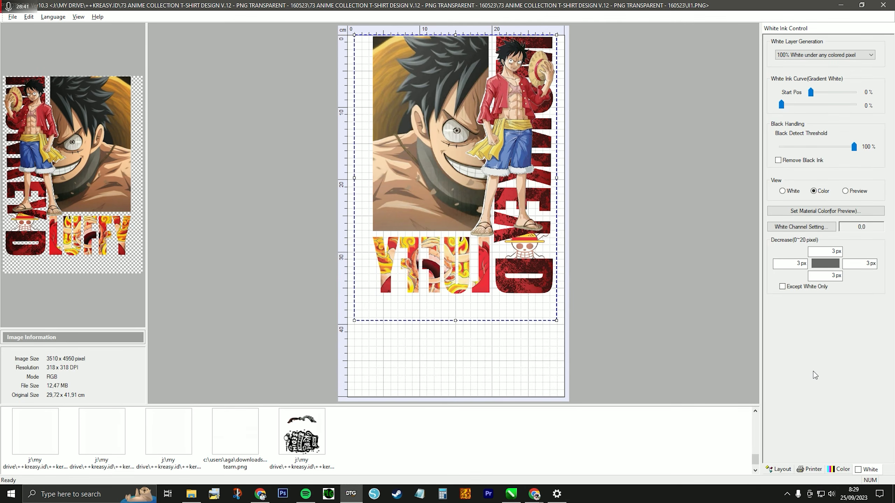
click(842, 469)
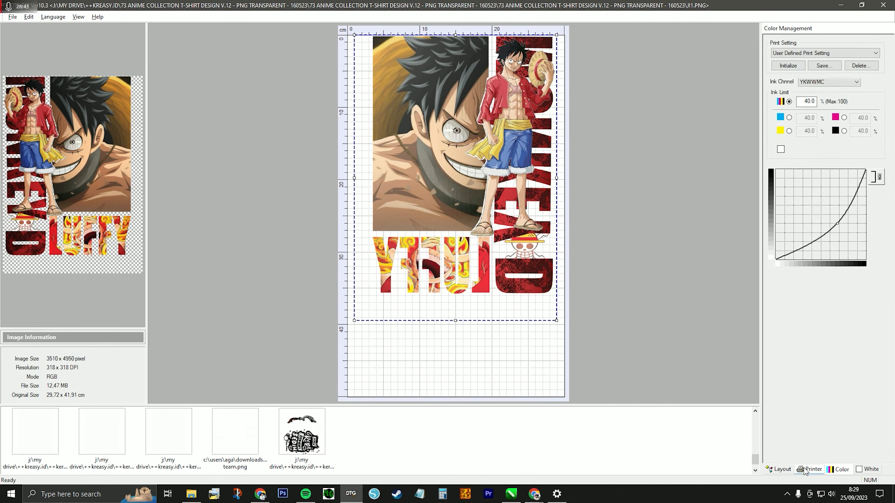
click(783, 470)
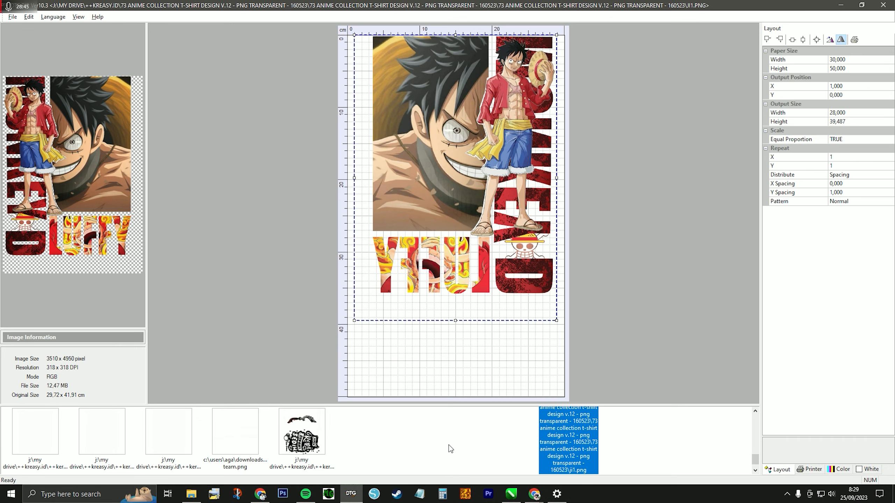